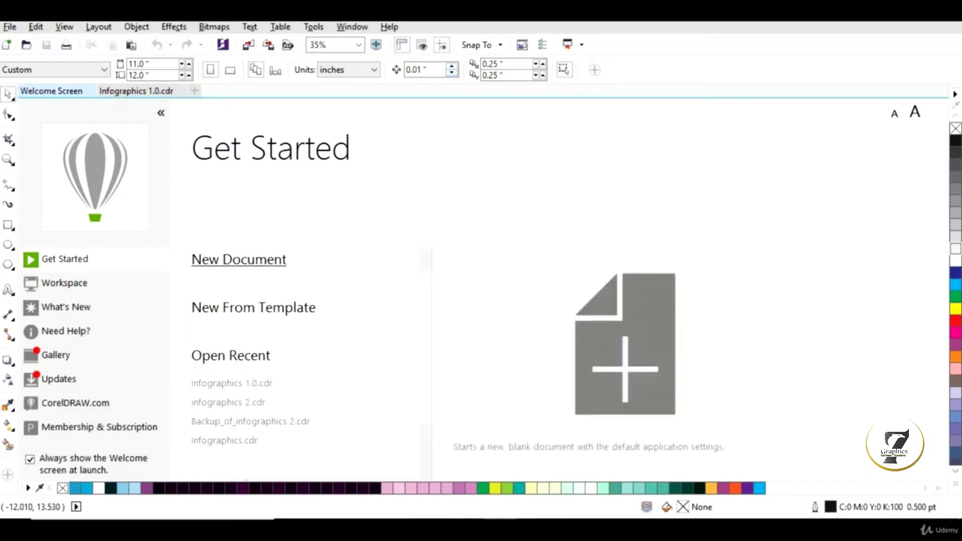
Step: Start a new document named Infographic 1.0
{"action": "left_click", "coordinate": [239, 260]}
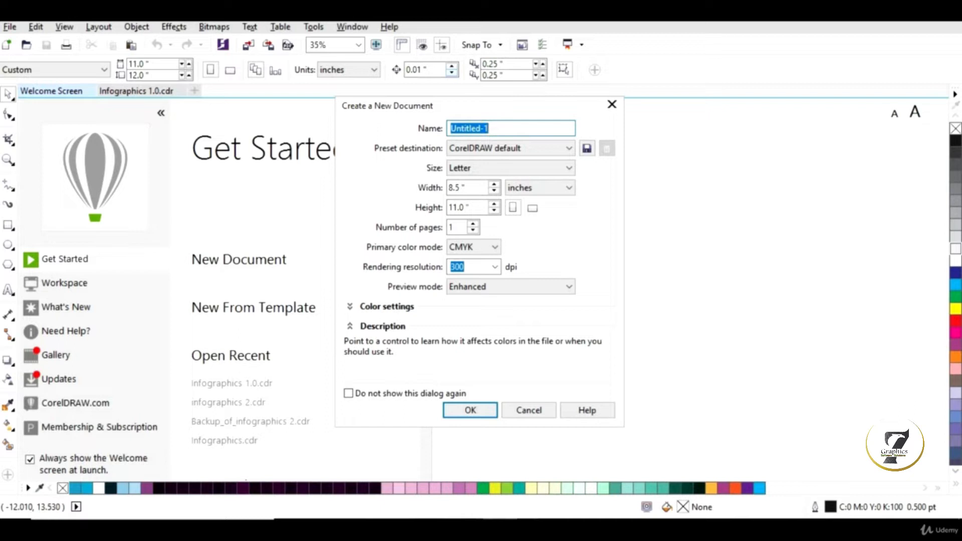
{"action": "type", "text": "Infographic 1.0"}
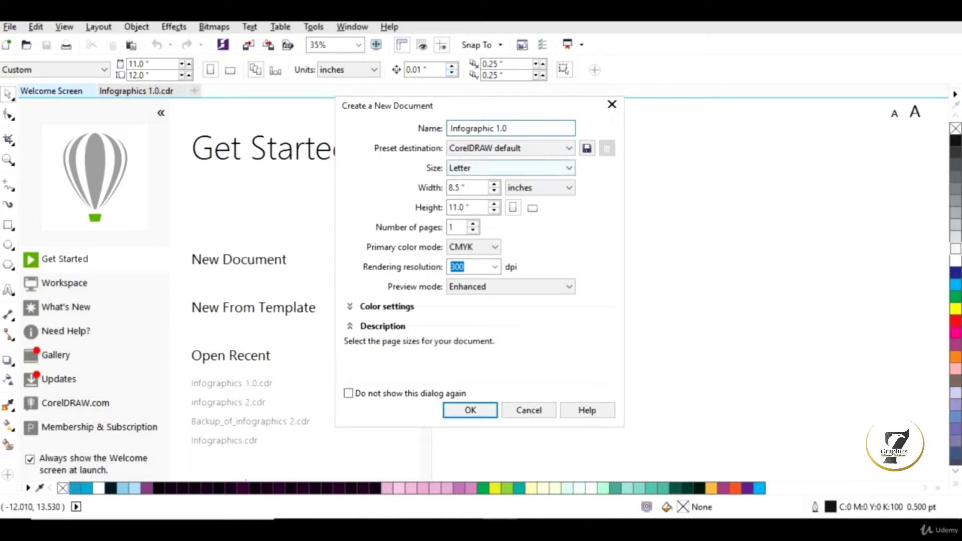
Step: Set the page size to 11 by 12 inches and create the document
{"action": "left_click", "coordinate": [510, 168]}
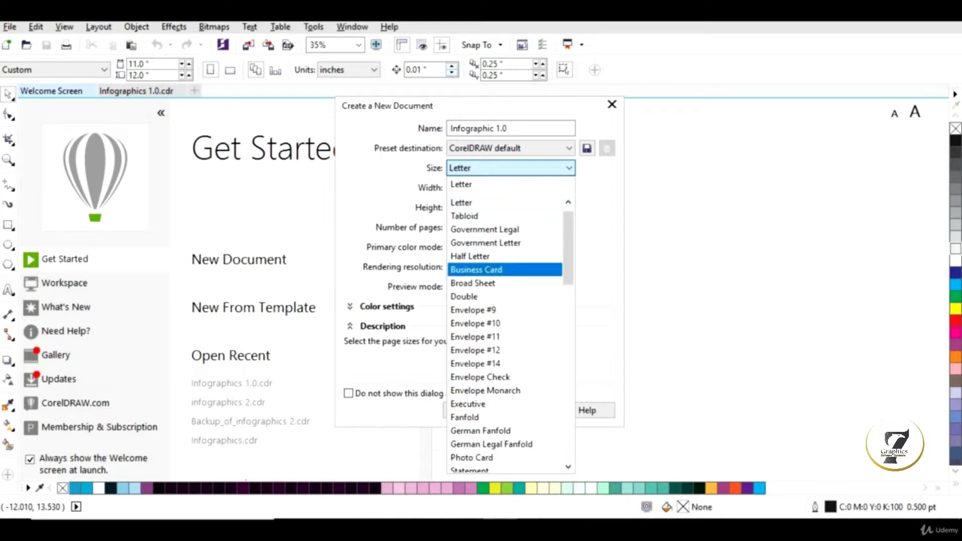
{"action": "left_click", "coordinate": [494, 205]}
{"action": "left_click", "coordinate": [494, 188]}
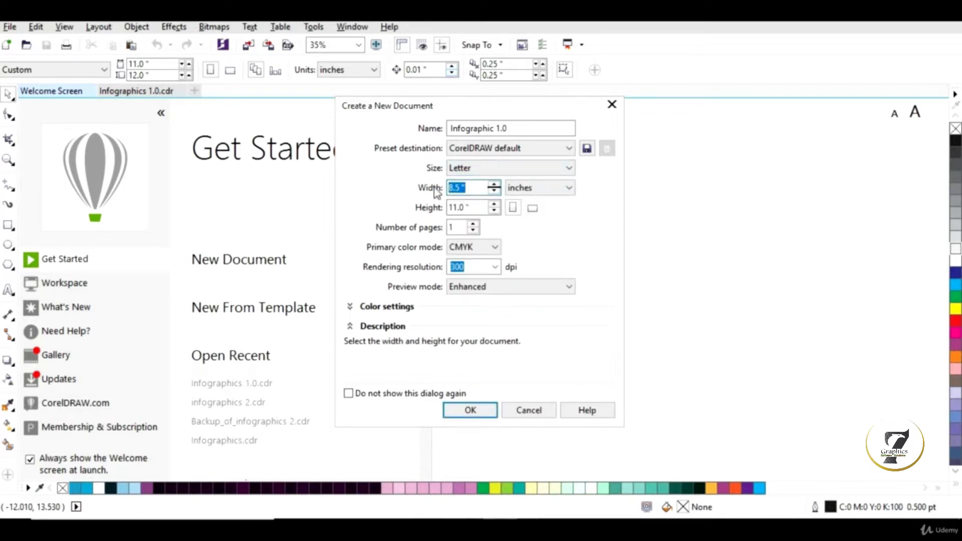
{"action": "type", "text": "11"}
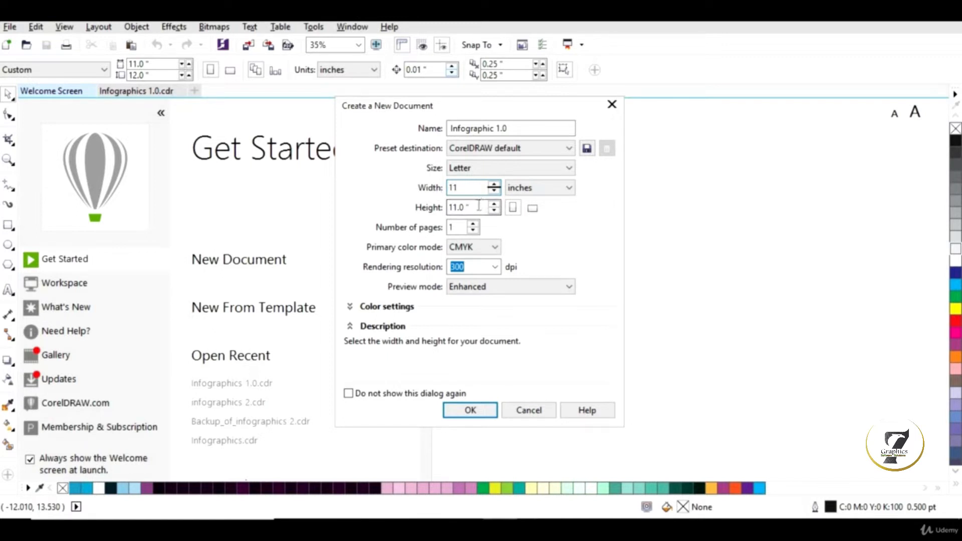
{"action": "key", "text": "Tab"}
{"action": "type", "text": "12"}
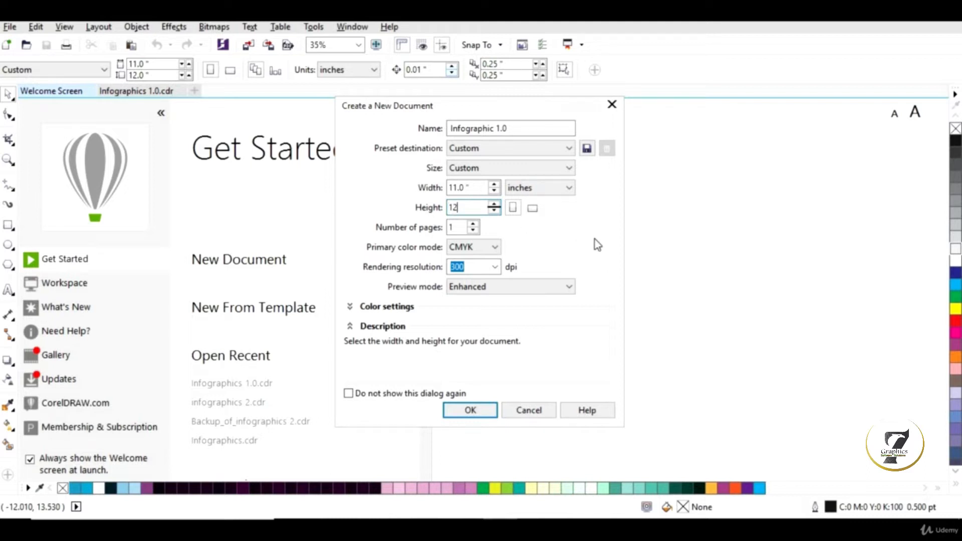
{"action": "key", "text": "Tab"}
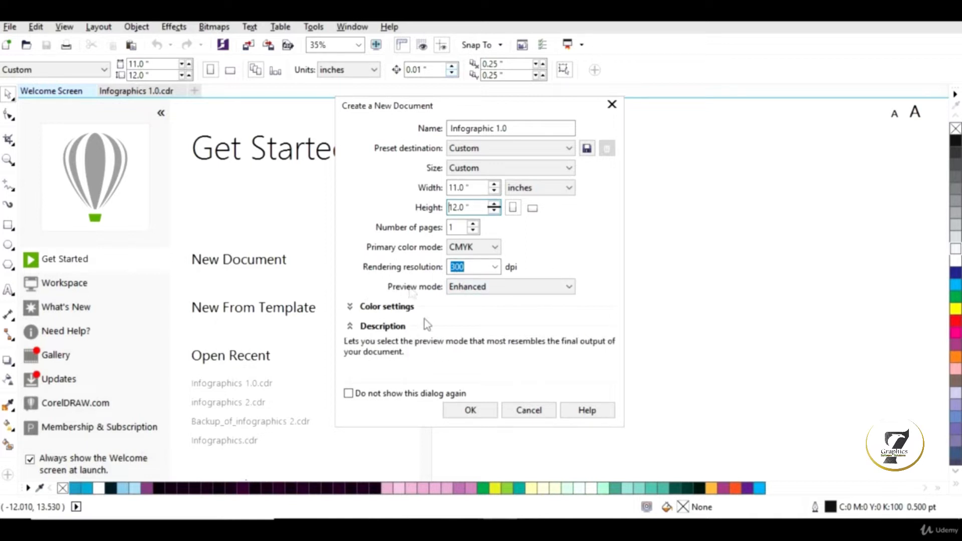
{"action": "left_click", "coordinate": [479, 413]}
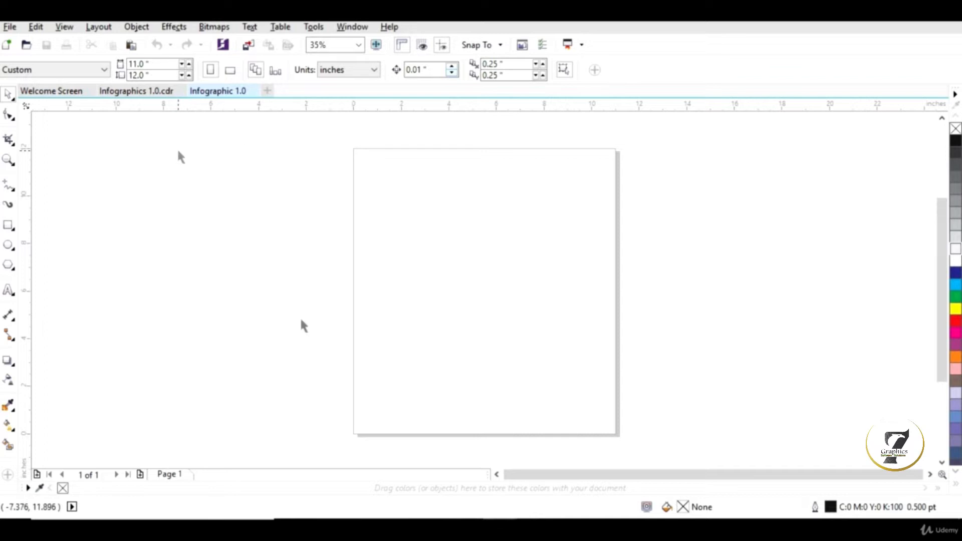
Step: In Infographics 1.0.cdr, trace the back of the head silhouette down to the bottom edge with two 3-Point Curve segments
{"action": "left_click", "coordinate": [135, 91]}
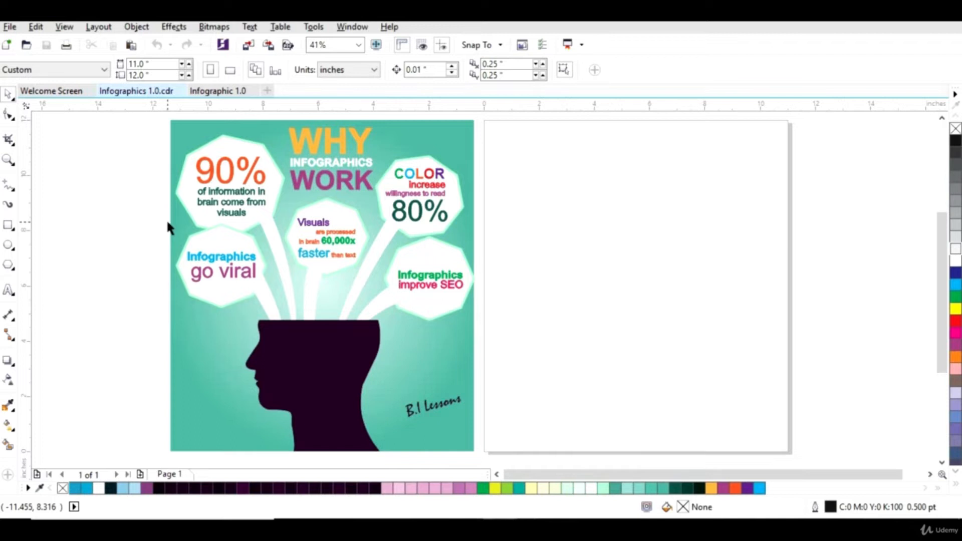
{"action": "key", "text": "z"}
{"action": "mouse_move", "coordinate": [214, 300]}
{"action": "left_mouse_down"}
{"action": "mouse_move", "coordinate": [294, 375]}
{"action": "mouse_move", "coordinate": [401, 447]}
{"action": "mouse_move", "coordinate": [399, 437]}
{"action": "left_mouse_up"}
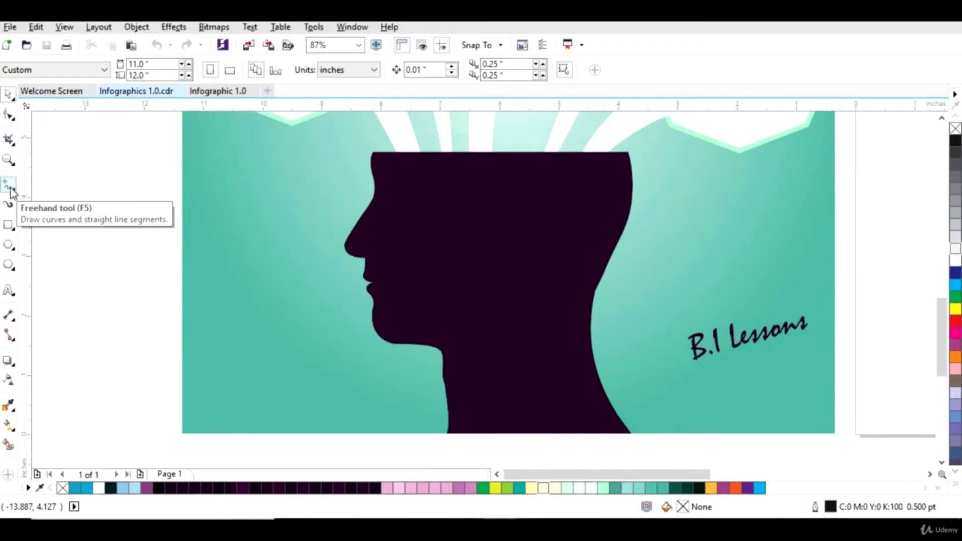
{"action": "left_click", "coordinate": [8, 186]}
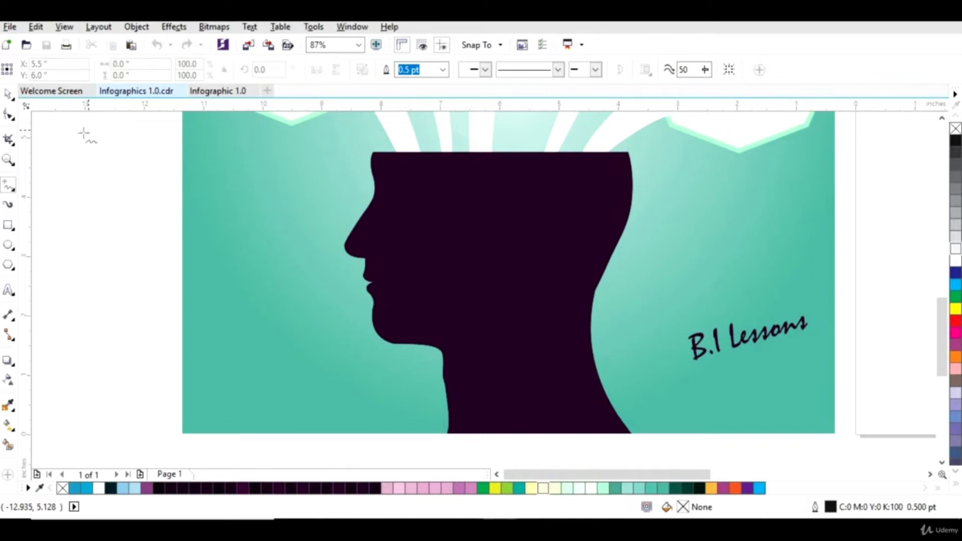
{"action": "left_click", "coordinate": [14, 193]}
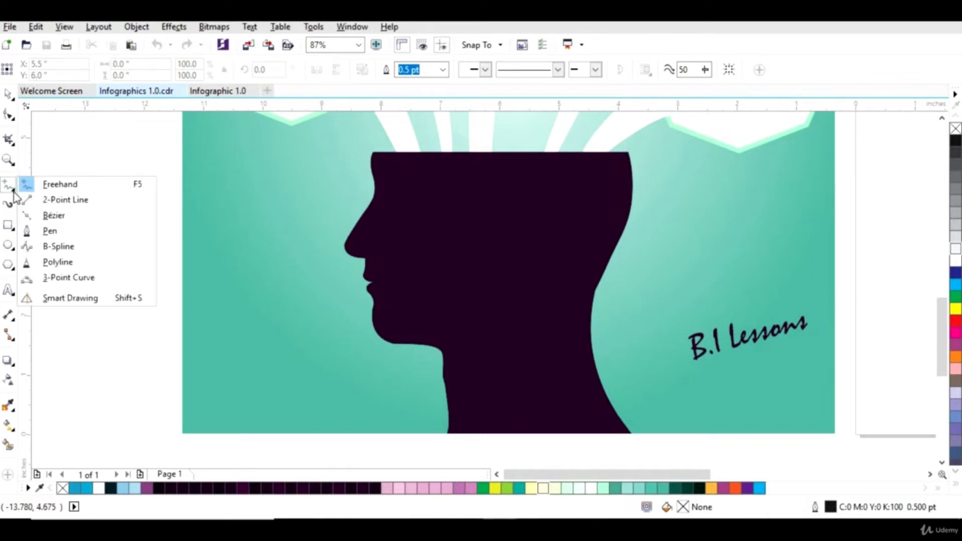
{"action": "left_click", "coordinate": [51, 280]}
{"action": "left_click_drag", "start_coordinate": [628, 153], "coordinate": [594, 290]}
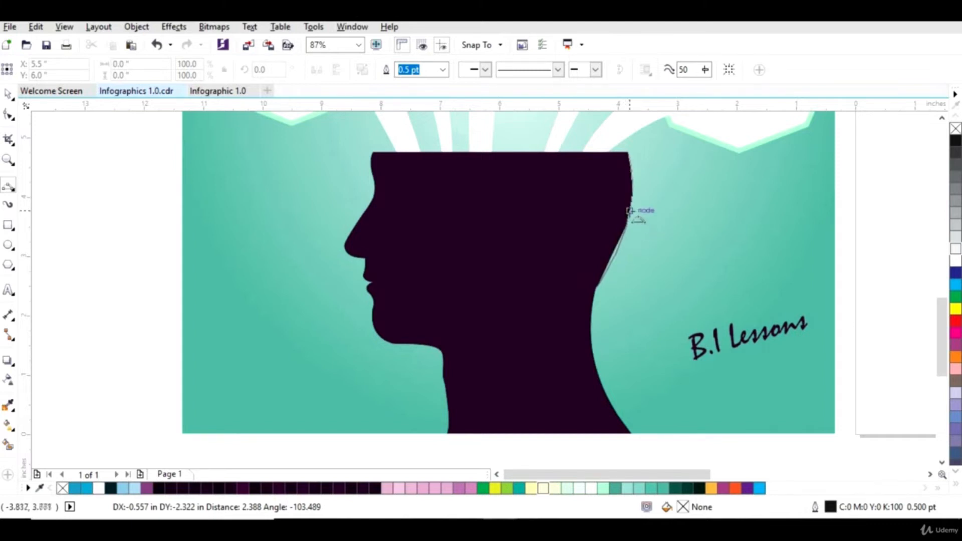
{"action": "left_click", "coordinate": [631, 210]}
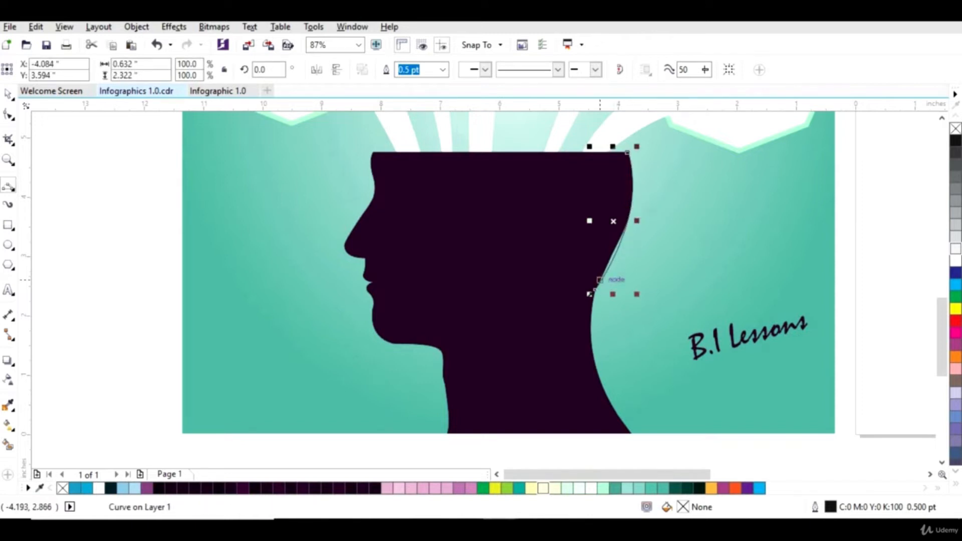
{"action": "left_click_drag", "start_coordinate": [595, 290], "coordinate": [631, 433]}
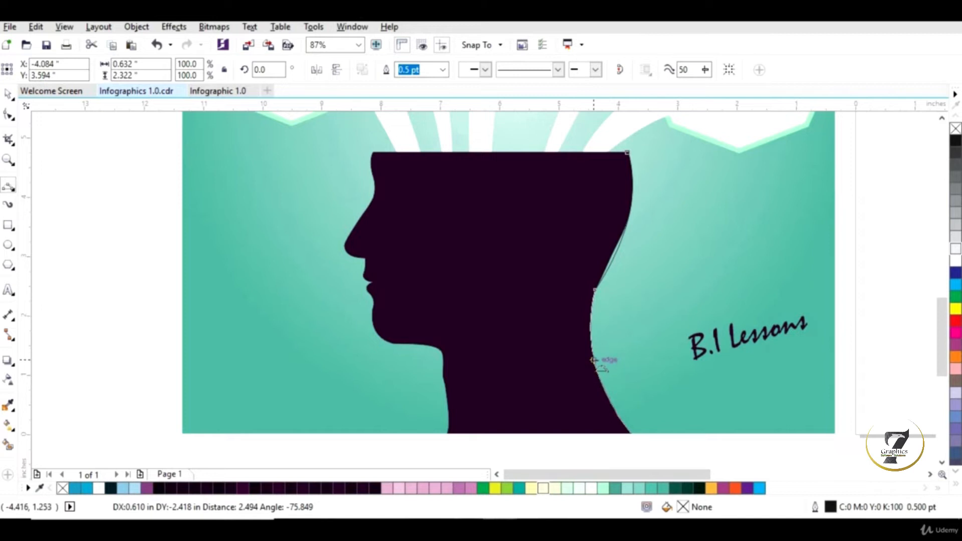
{"action": "left_click", "coordinate": [595, 360]}
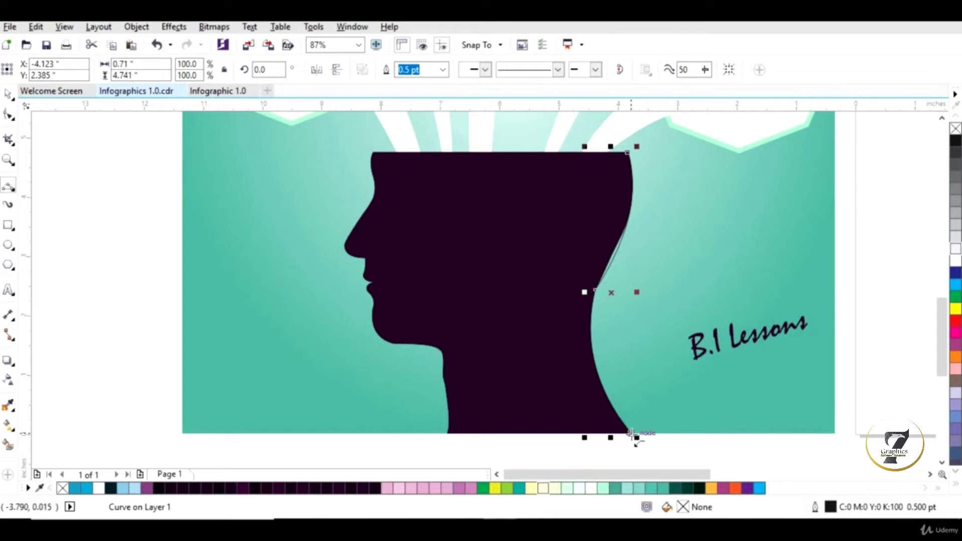
Step: Draw a short 3-point curve up the front of the neck from the bottom edge
{"action": "left_click_drag", "start_coordinate": [631, 433], "coordinate": [448, 434]}
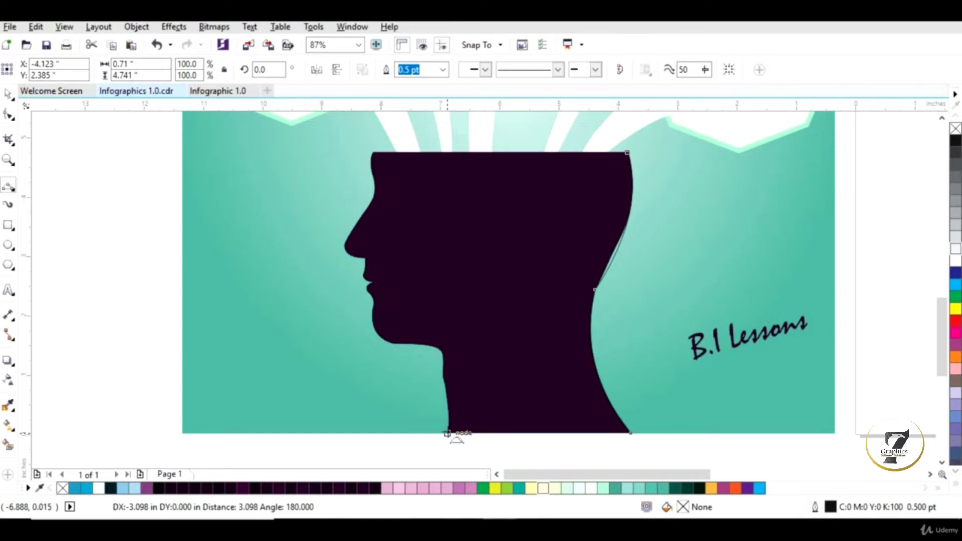
{"action": "left_click_drag", "start_coordinate": [448, 434], "coordinate": [631, 434]}
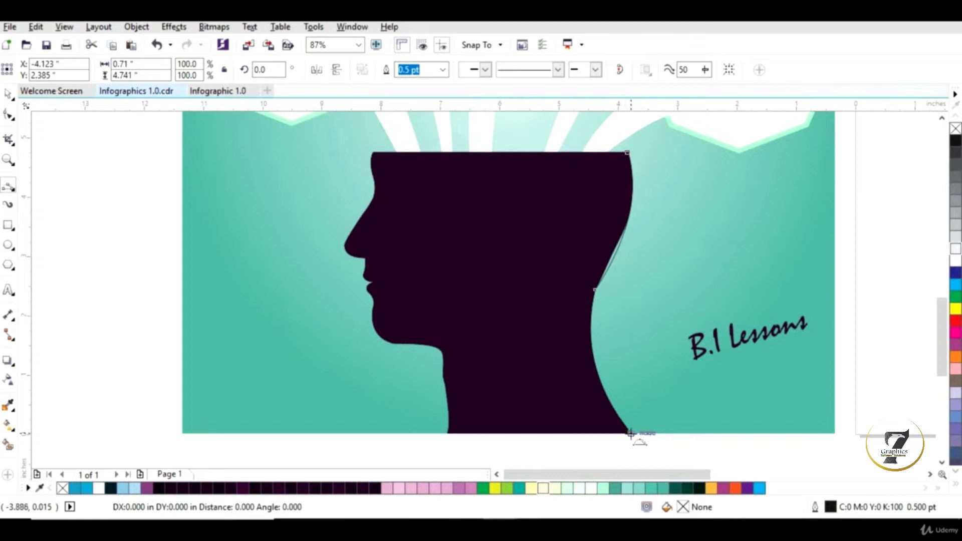
{"action": "left_click_drag", "start_coordinate": [631, 434], "coordinate": [630, 435]}
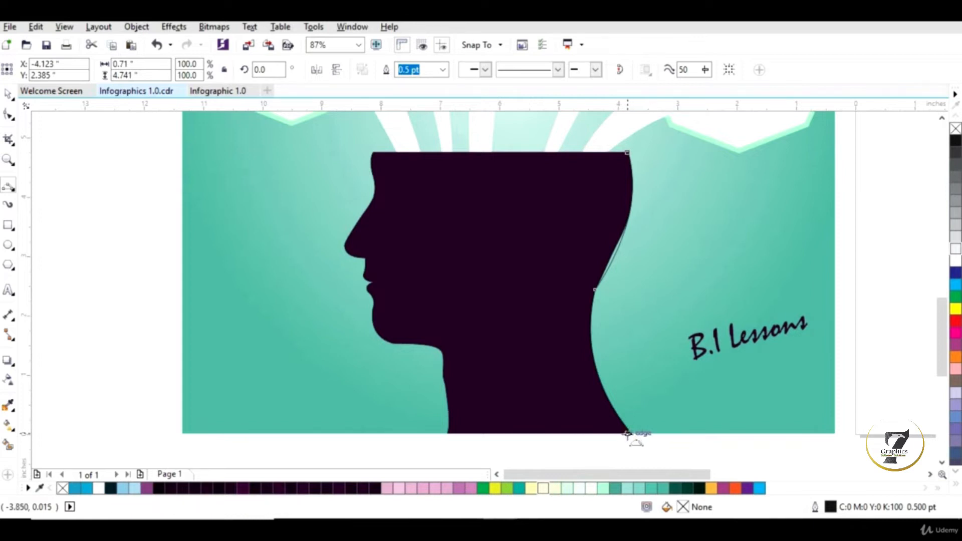
{"action": "left_click", "coordinate": [448, 435]}
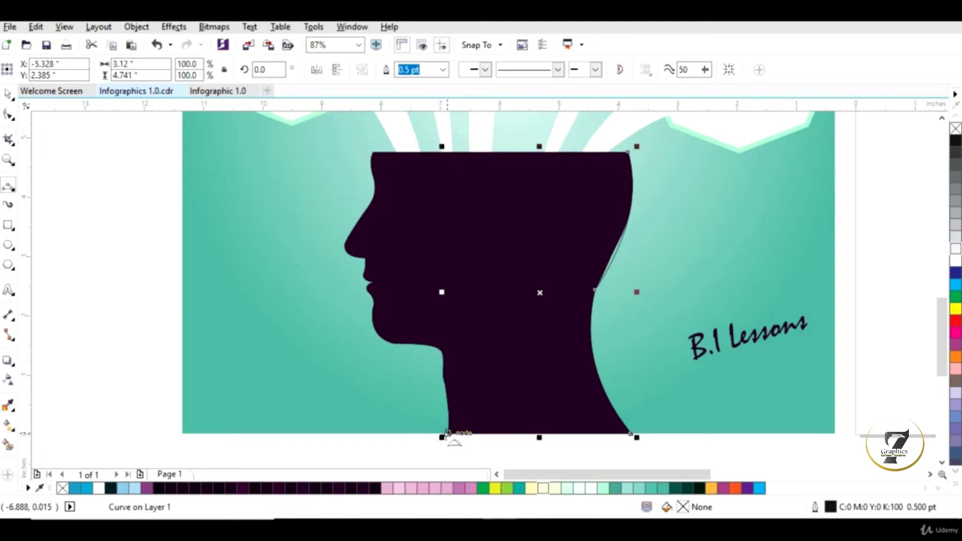
{"action": "mouse_move", "coordinate": [447, 435]}
{"action": "left_mouse_down"}
{"action": "mouse_move", "coordinate": [437, 347]}
{"action": "mouse_move", "coordinate": [448, 417]}
{"action": "left_mouse_up"}
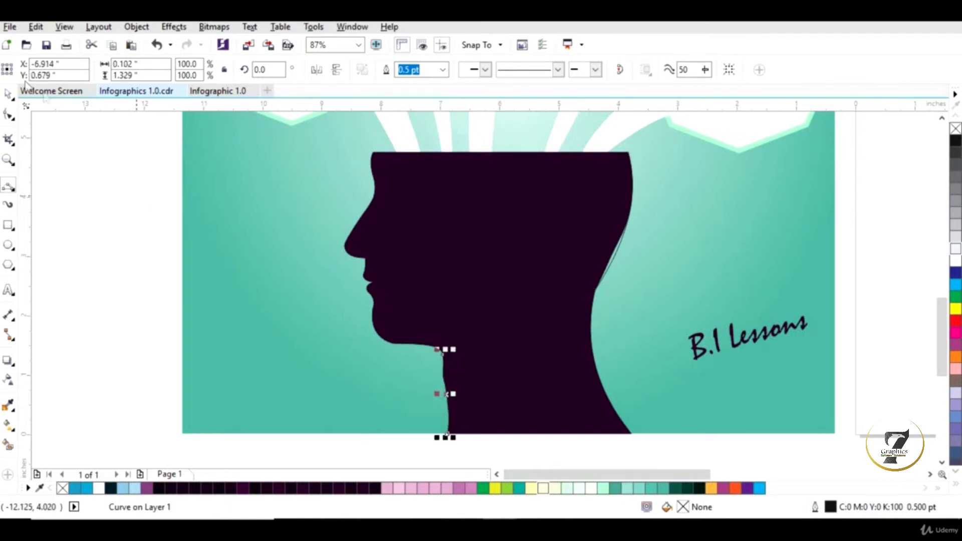
Step: Give the back-of-head curve a white outline 4.0 pt wide
{"action": "left_click", "coordinate": [6, 99]}
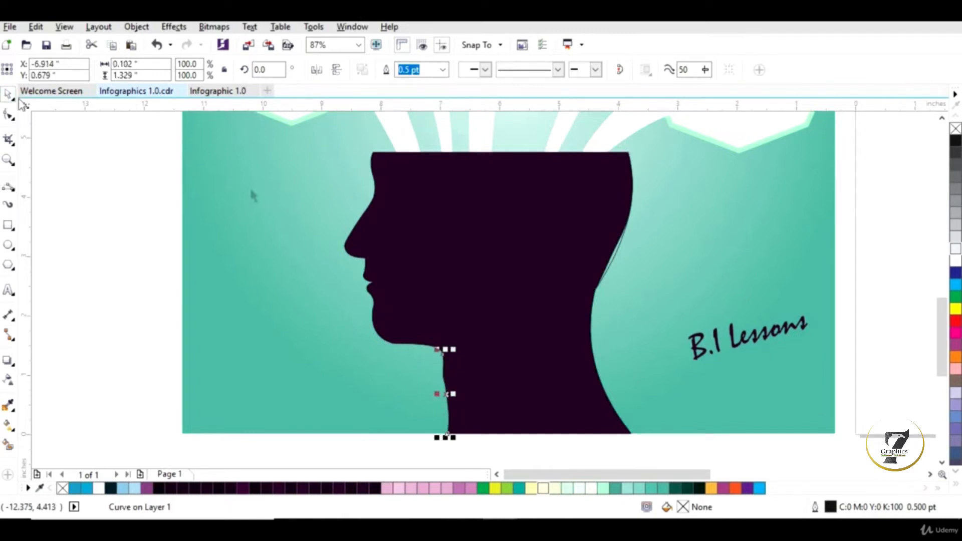
{"action": "left_click", "coordinate": [599, 372]}
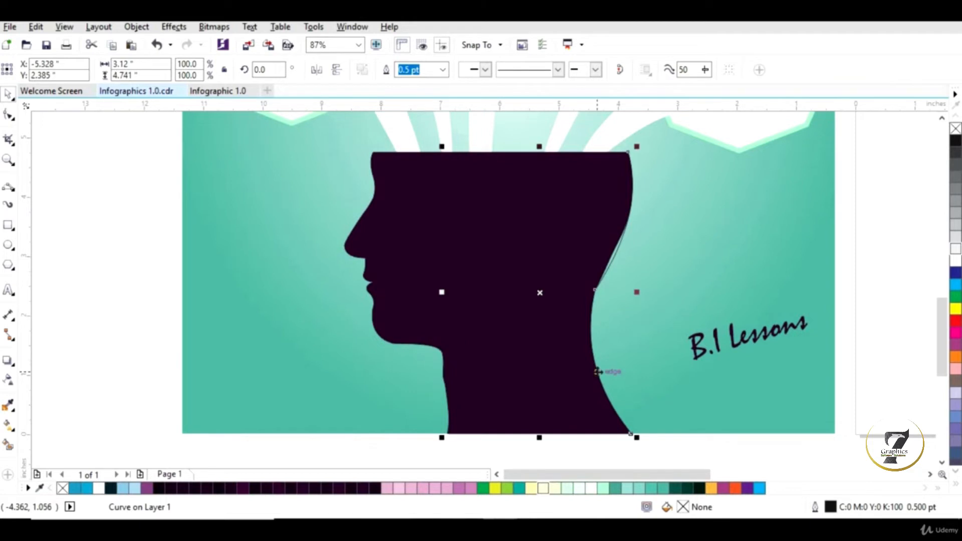
{"action": "right_click", "coordinate": [955, 263]}
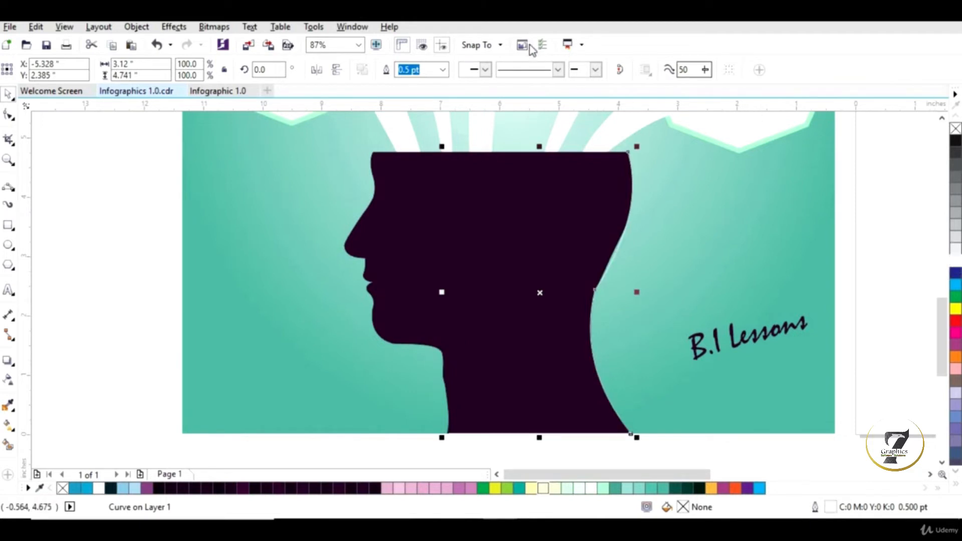
{"action": "left_click", "coordinate": [444, 70]}
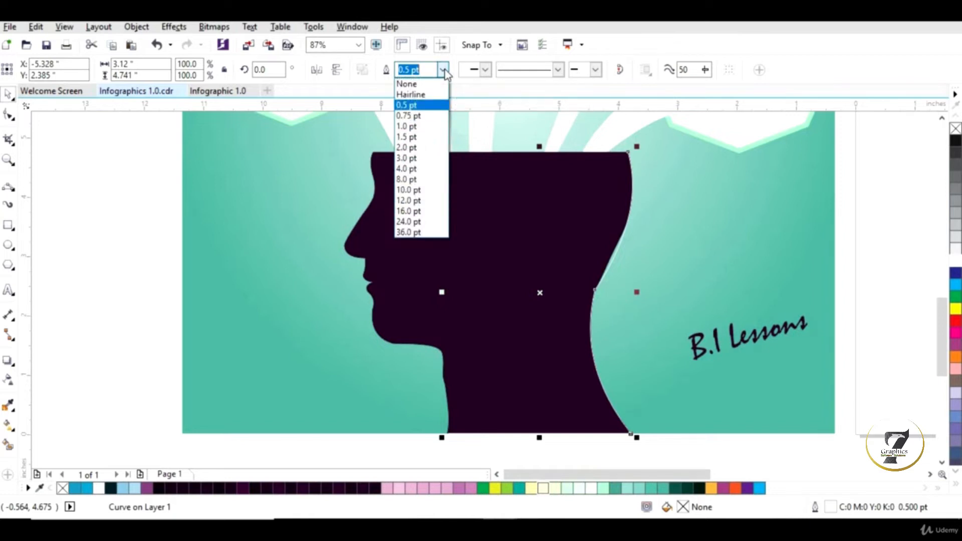
{"action": "left_click", "coordinate": [407, 169]}
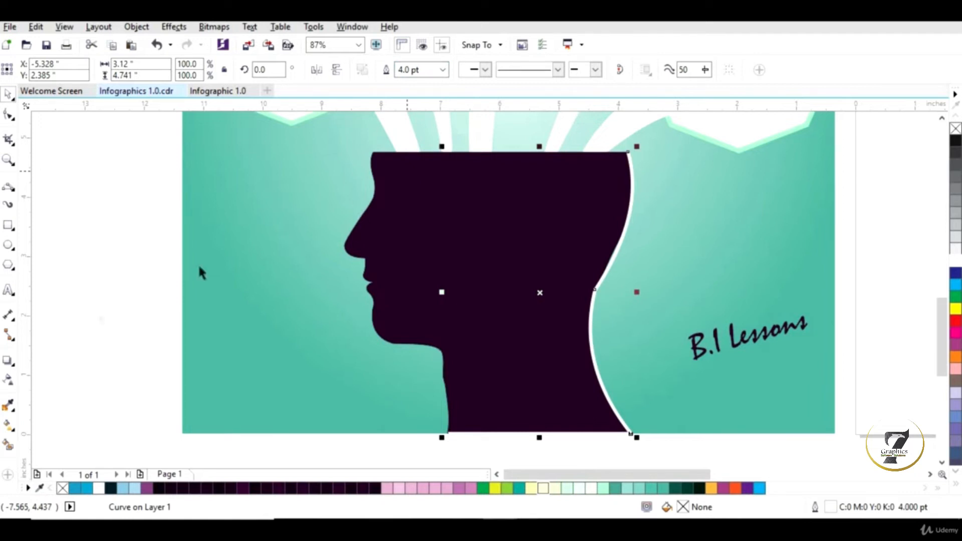
Step: Redraw the front-of-neck curve with the 3-Point Curve tool and give it a 4.0 pt white outline
{"action": "left_click", "coordinate": [6, 192]}
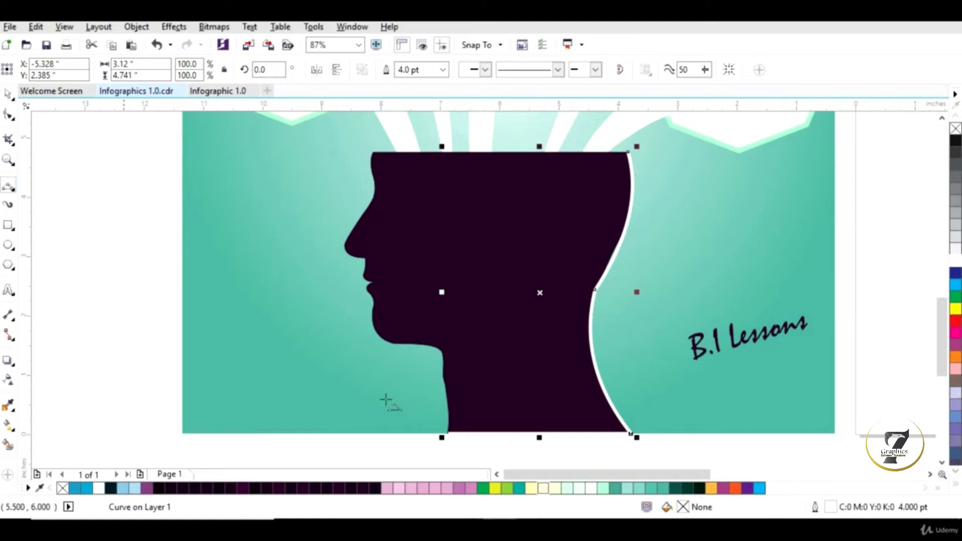
{"action": "left_click_drag", "start_coordinate": [448, 432], "coordinate": [443, 355]}
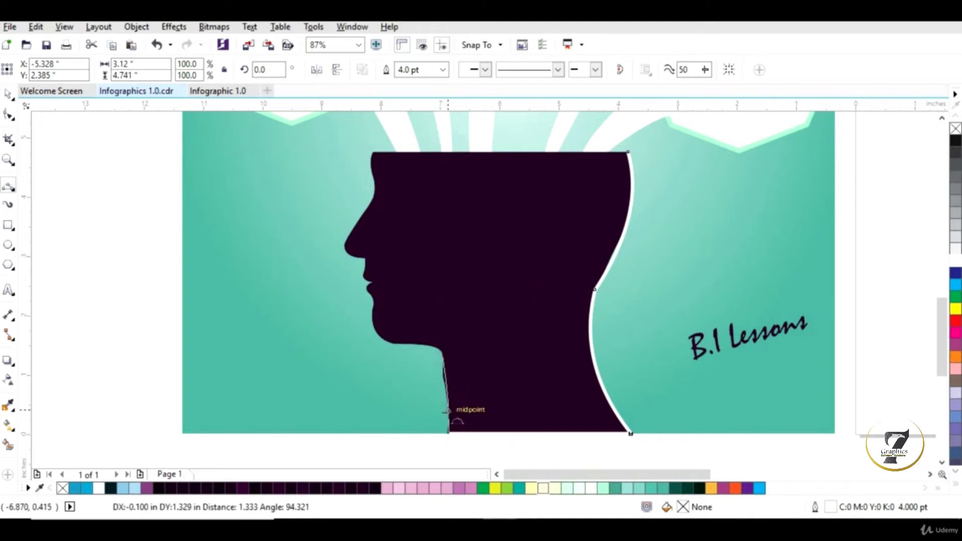
{"action": "left_click", "coordinate": [448, 416]}
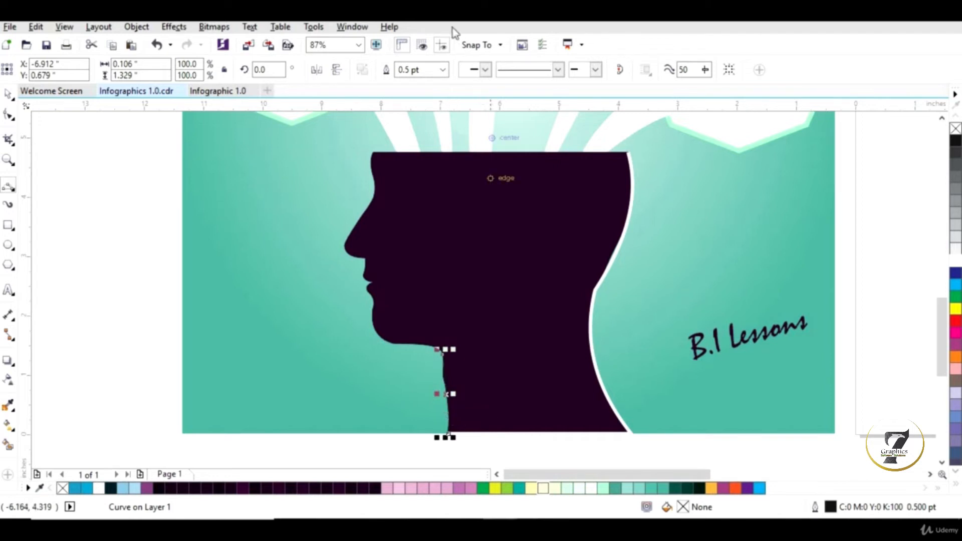
{"action": "left_click", "coordinate": [441, 70]}
{"action": "left_click", "coordinate": [443, 70]}
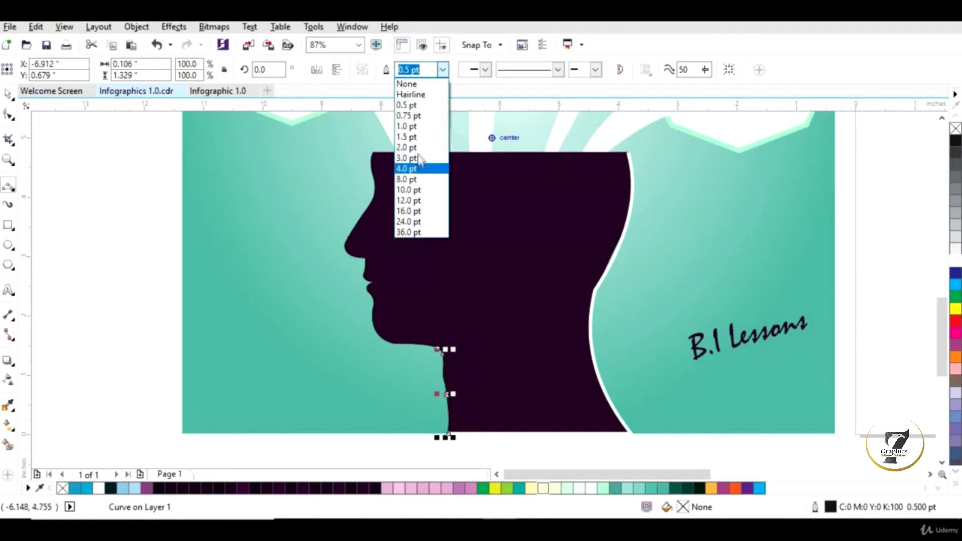
{"action": "left_click", "coordinate": [421, 167]}
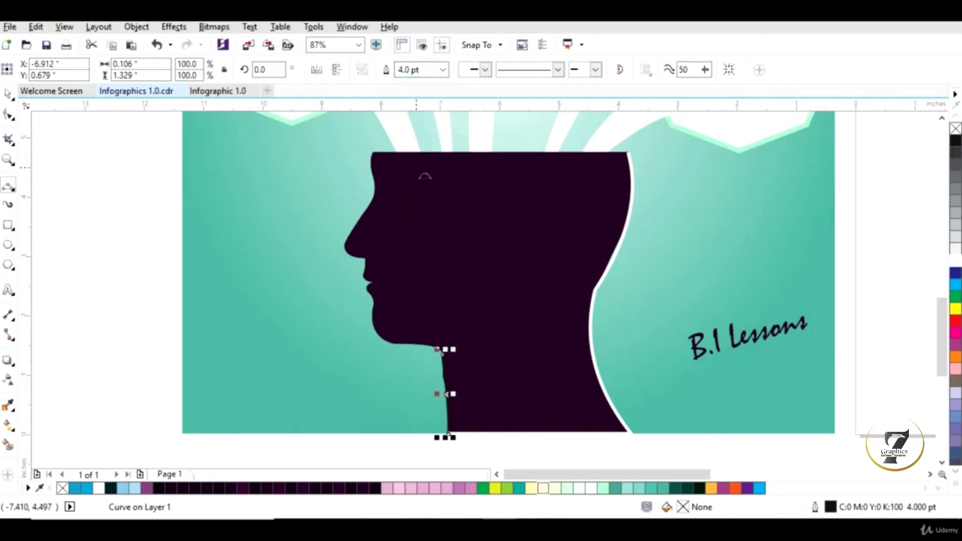
{"action": "right_click", "coordinate": [955, 260]}
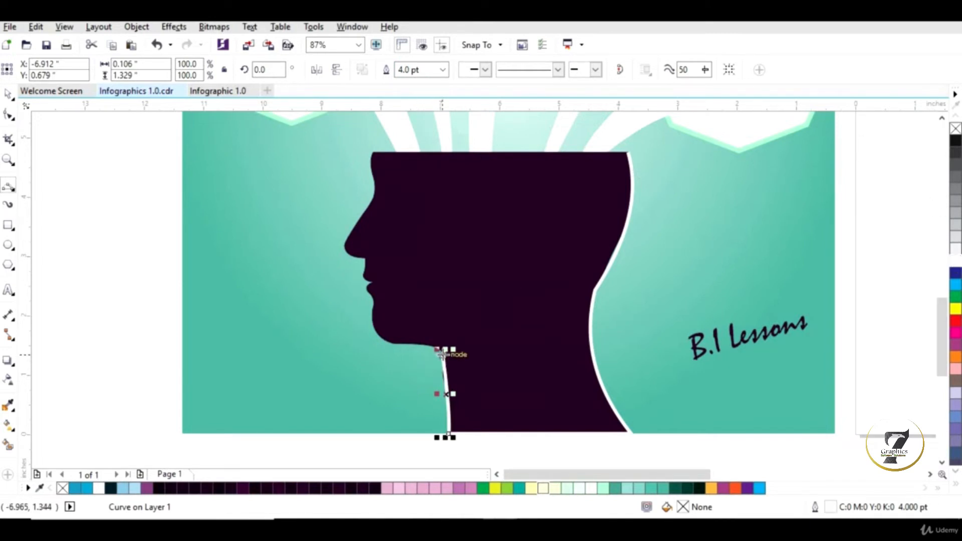
Step: Trace the underside of the jaw and the chin with two 3-Point Curve segments from the top of the neck
{"action": "left_click_drag", "start_coordinate": [441, 354], "coordinate": [393, 345]}
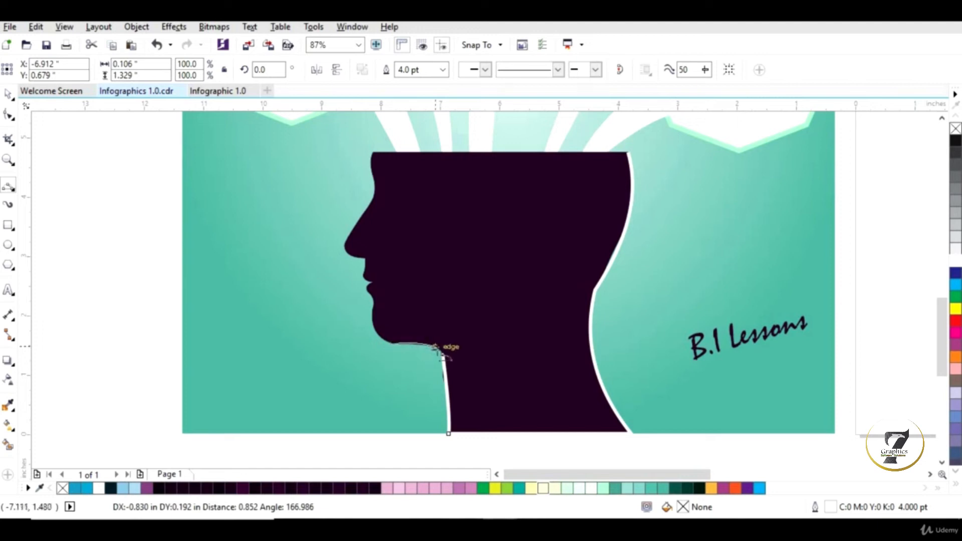
{"action": "left_click", "coordinate": [441, 350]}
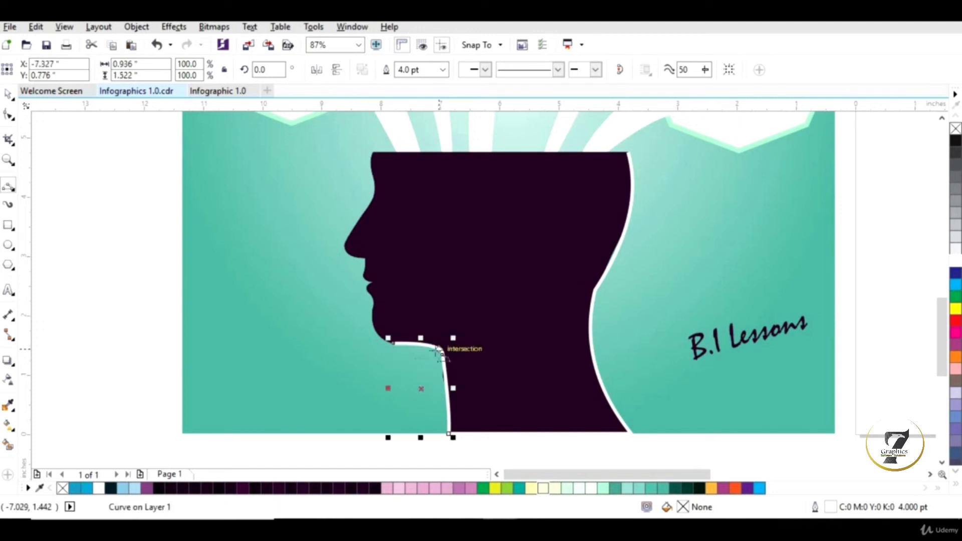
{"action": "left_click", "coordinate": [393, 343]}
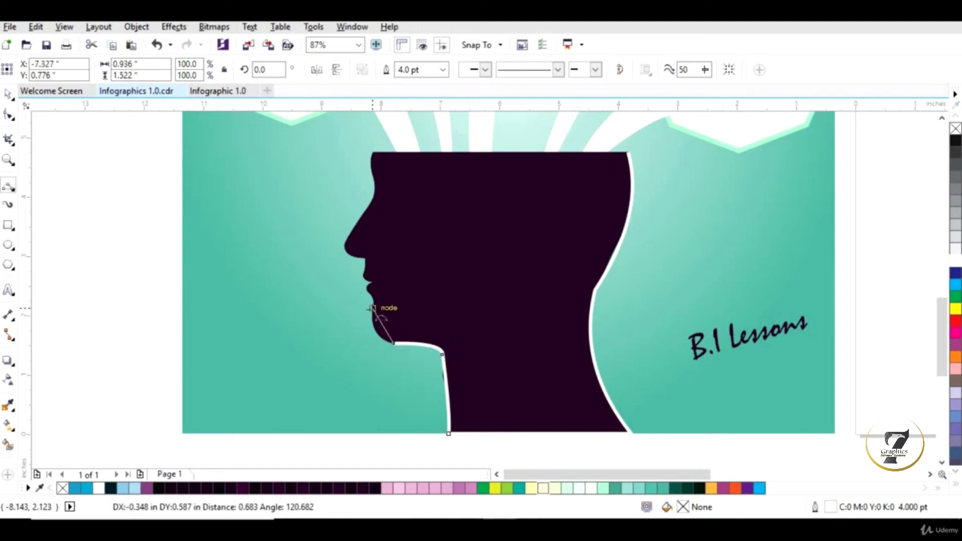
{"action": "left_click_drag", "start_coordinate": [393, 343], "coordinate": [372, 308]}
{"action": "left_click", "coordinate": [377, 334]}
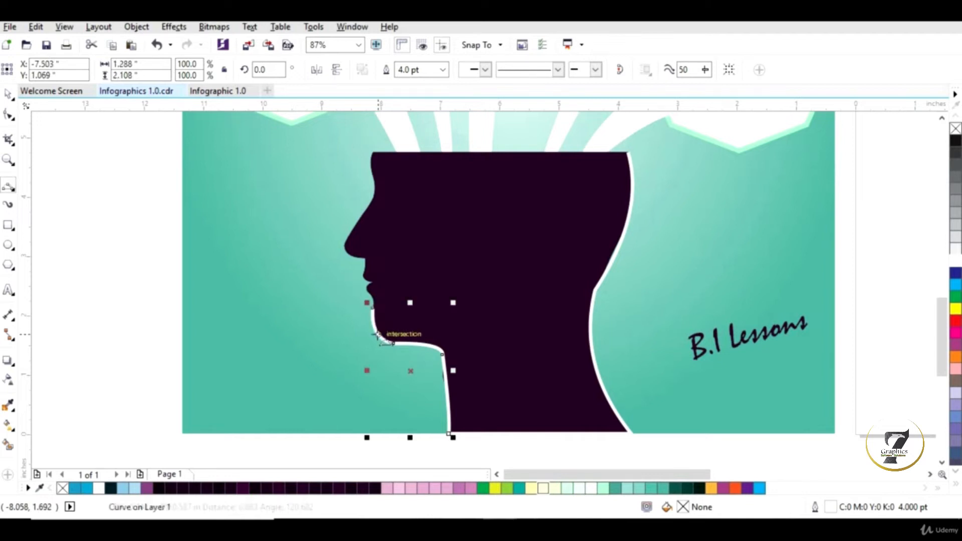
{"action": "left_click", "coordinate": [371, 307]}
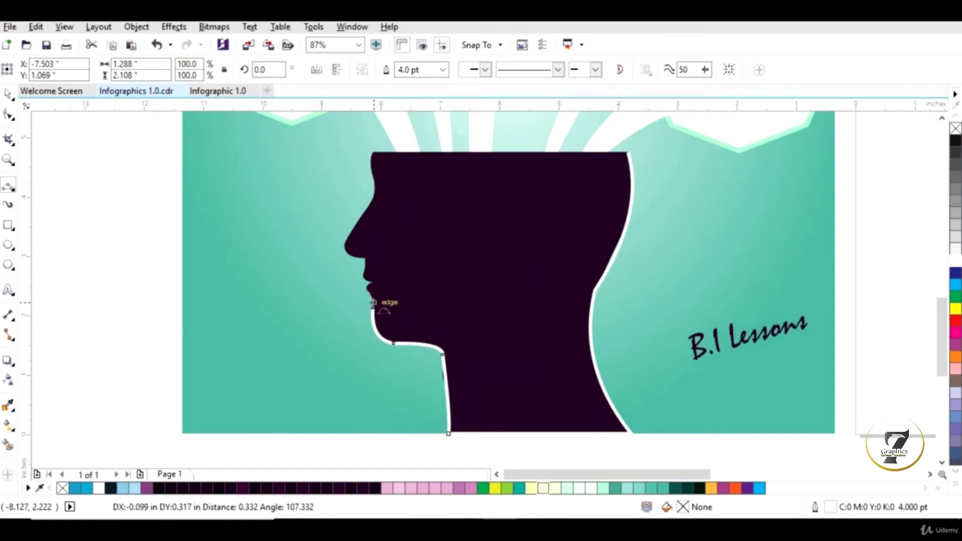
Step: Trace the lips with short 3-point curves up to just below the nose
{"action": "left_click", "coordinate": [372, 299]}
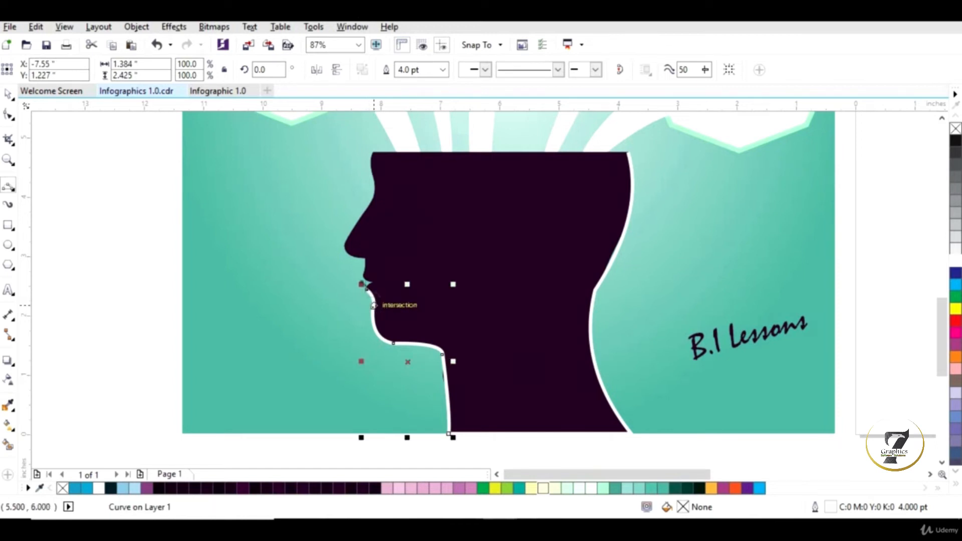
{"action": "left_click", "coordinate": [365, 287]}
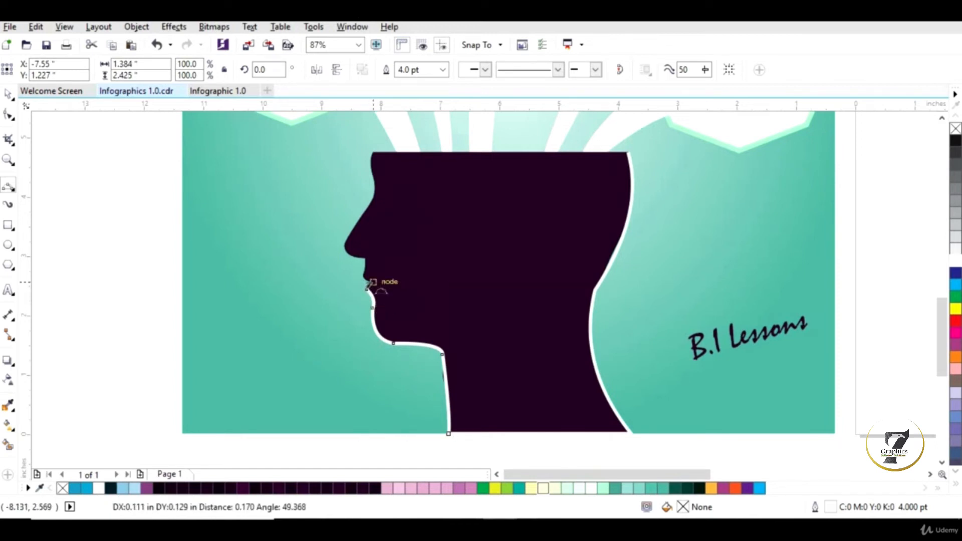
{"action": "left_click", "coordinate": [373, 283]}
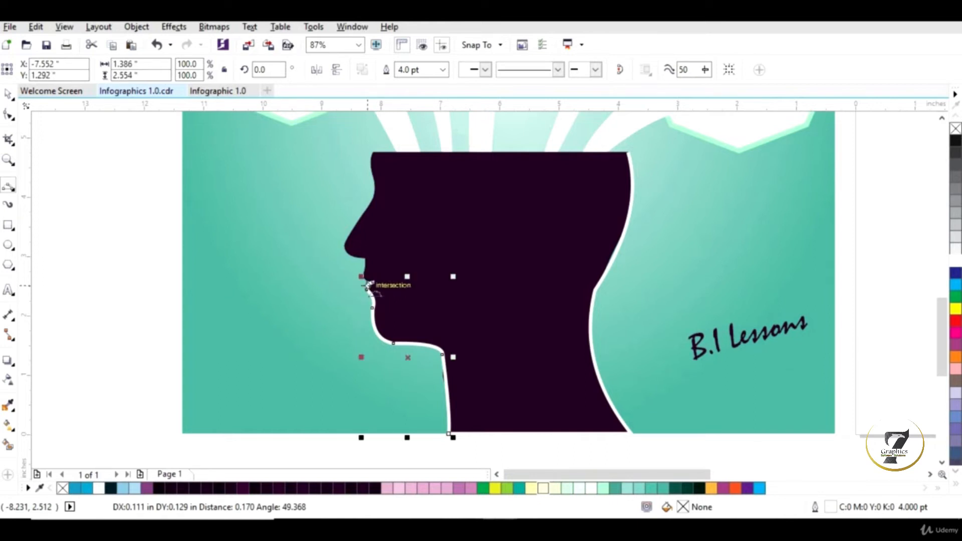
{"action": "left_click", "coordinate": [373, 283]}
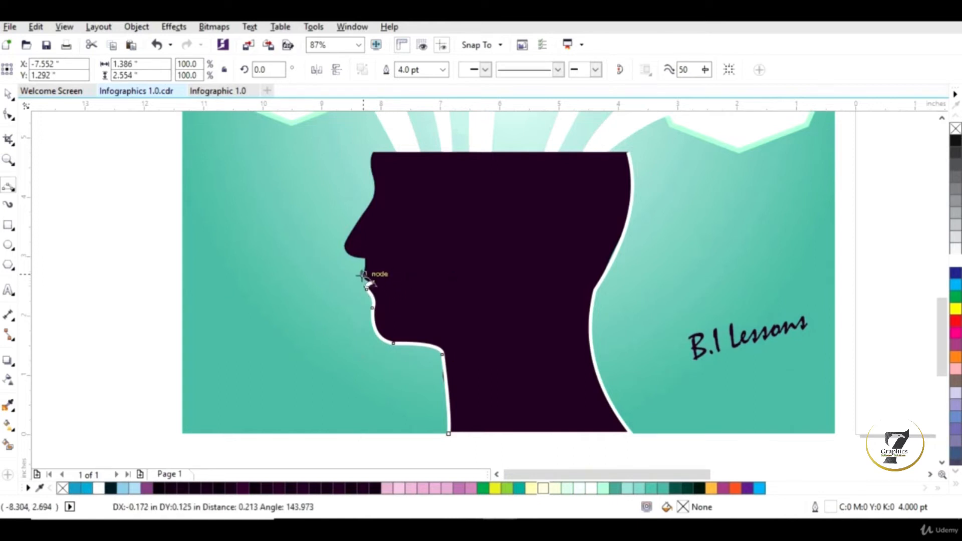
{"action": "left_click", "coordinate": [364, 277]}
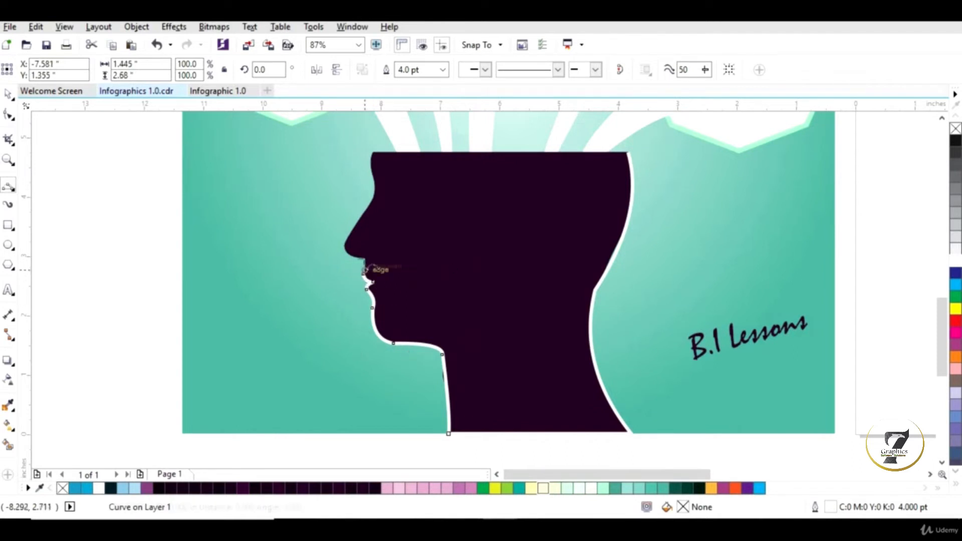
{"action": "left_click", "coordinate": [364, 275]}
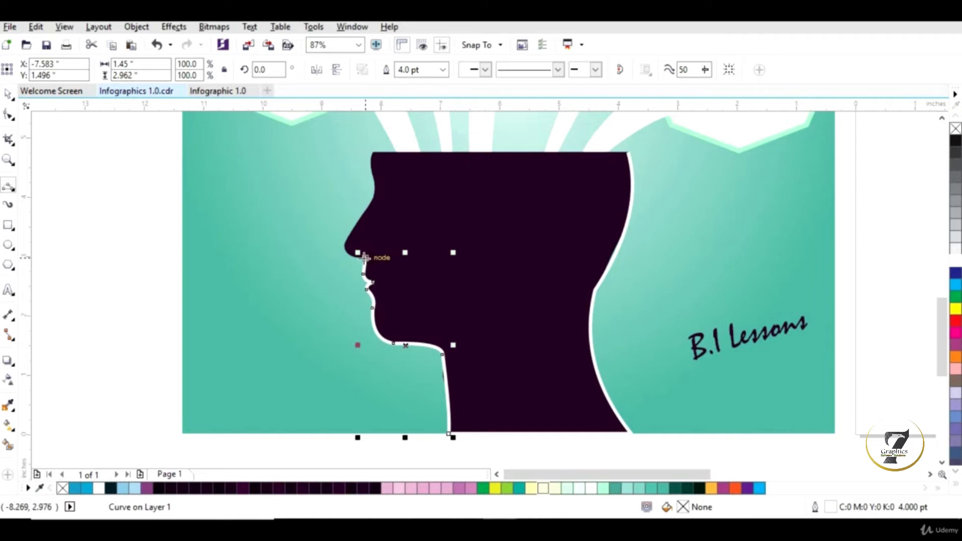
Step: Continue the 3-point curves over the nose and forehead up to the top edge of the silhouette
{"action": "left_click", "coordinate": [346, 247]}
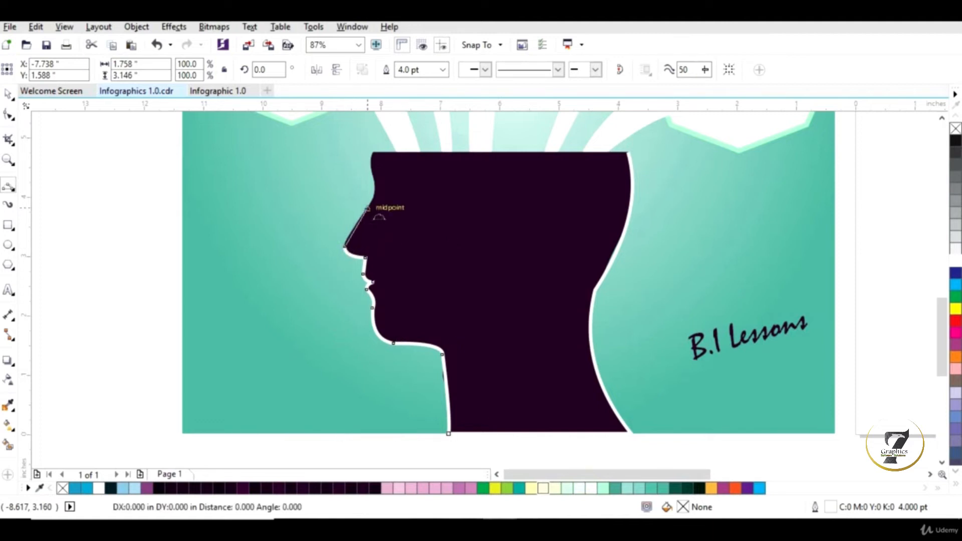
{"action": "left_click", "coordinate": [366, 208]}
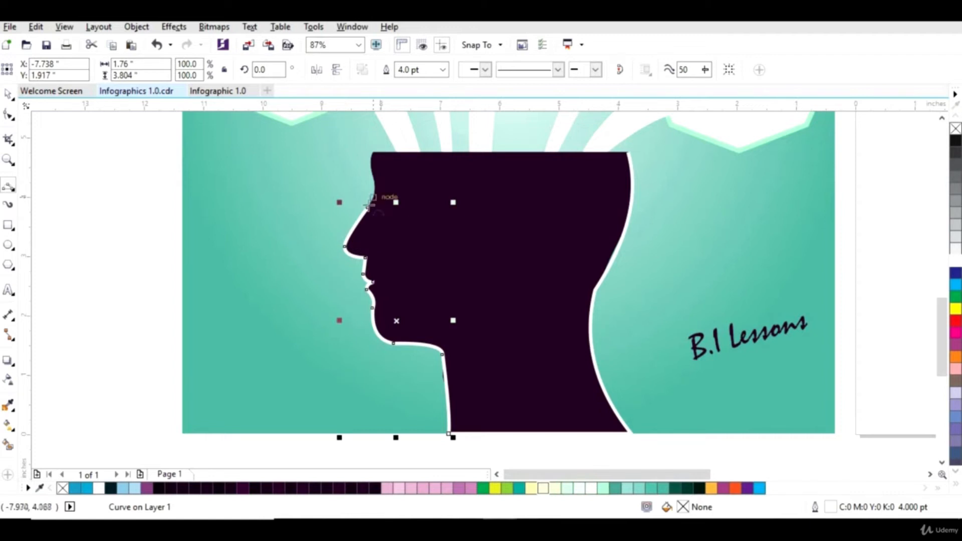
{"action": "left_click_drag", "start_coordinate": [368, 208], "coordinate": [372, 174]}
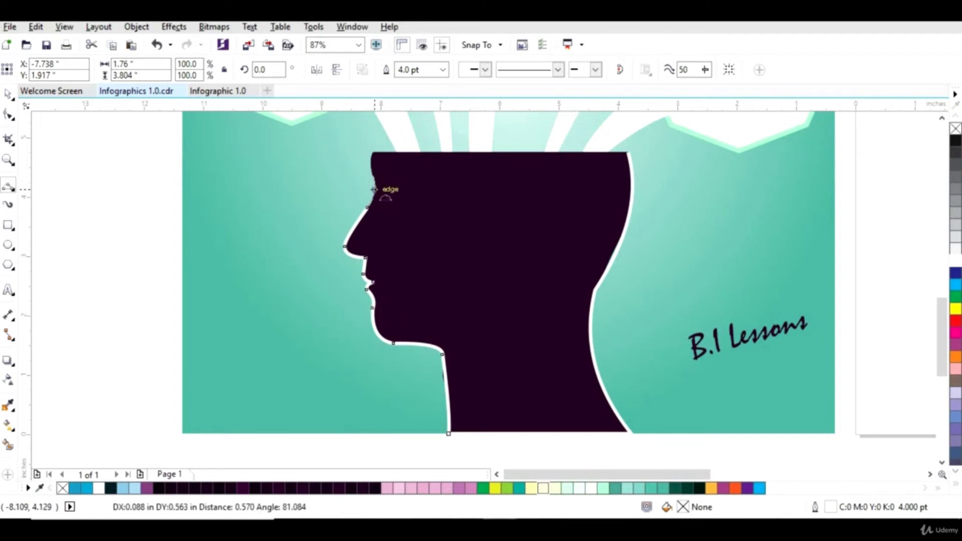
{"action": "left_click", "coordinate": [374, 190]}
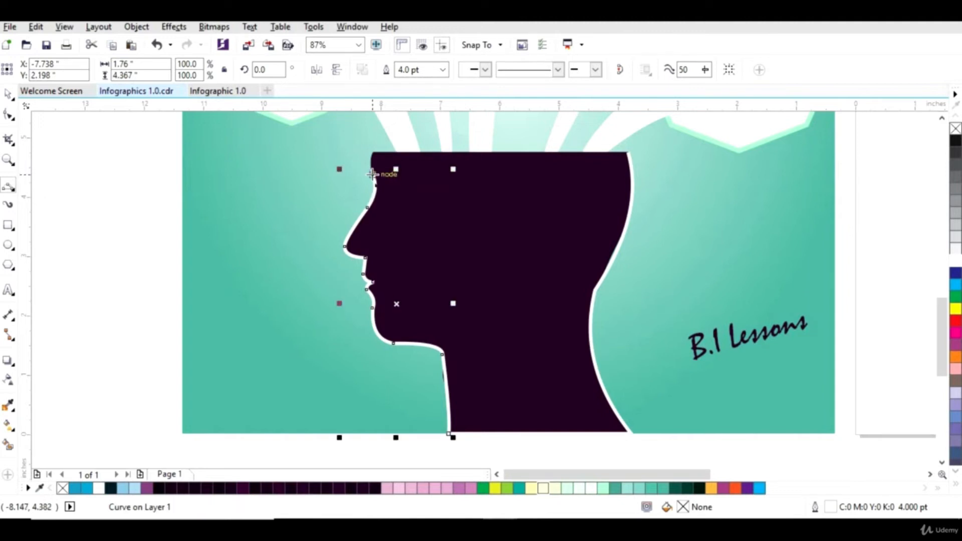
{"action": "left_click_drag", "start_coordinate": [372, 174], "coordinate": [373, 151]}
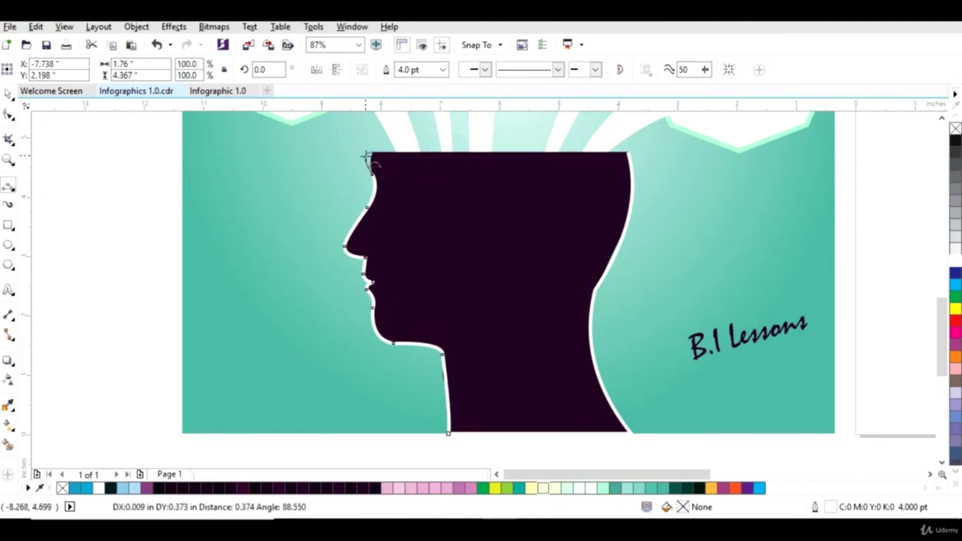
{"action": "left_click", "coordinate": [372, 156]}
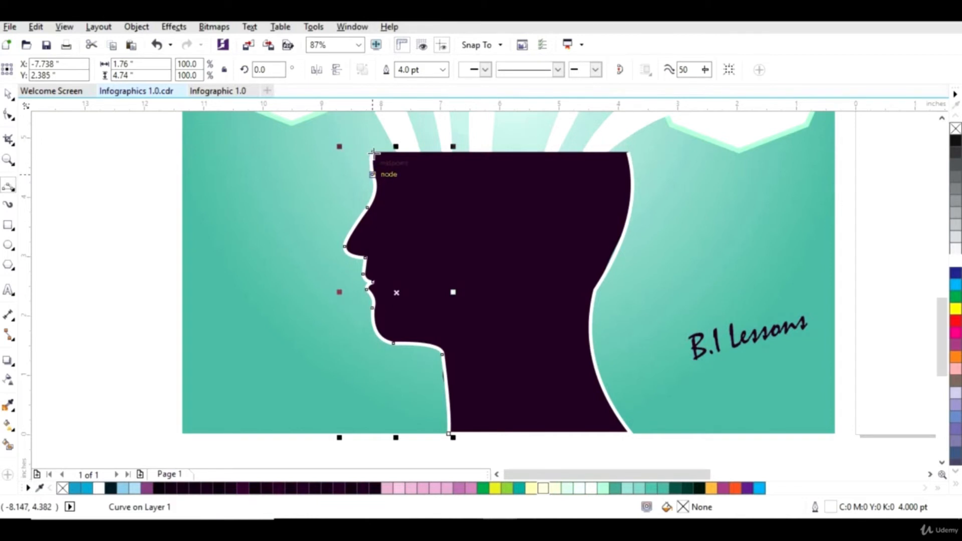
Step: Close the outline with a straight segment across the flat top of the head
{"action": "left_click_drag", "start_coordinate": [373, 152], "coordinate": [634, 163]}
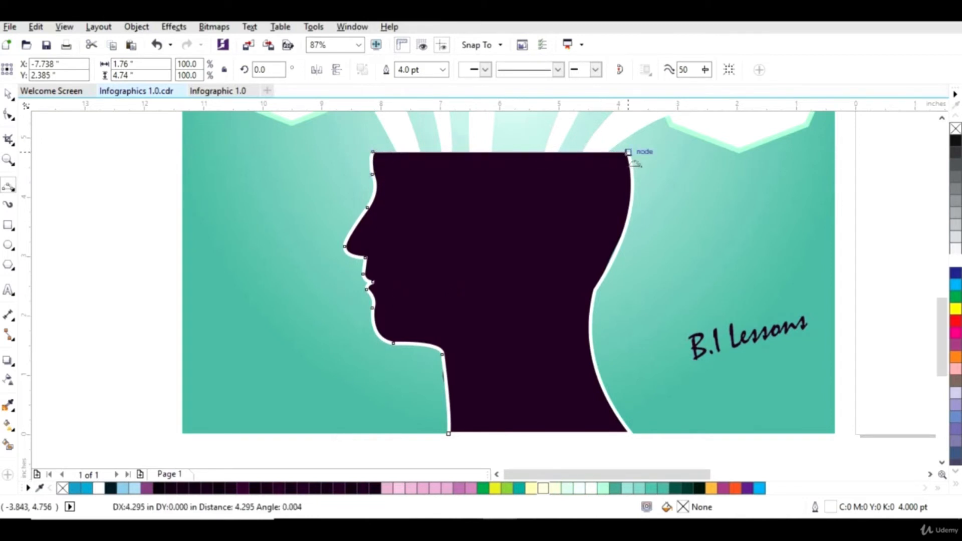
{"action": "left_click", "coordinate": [500, 153]}
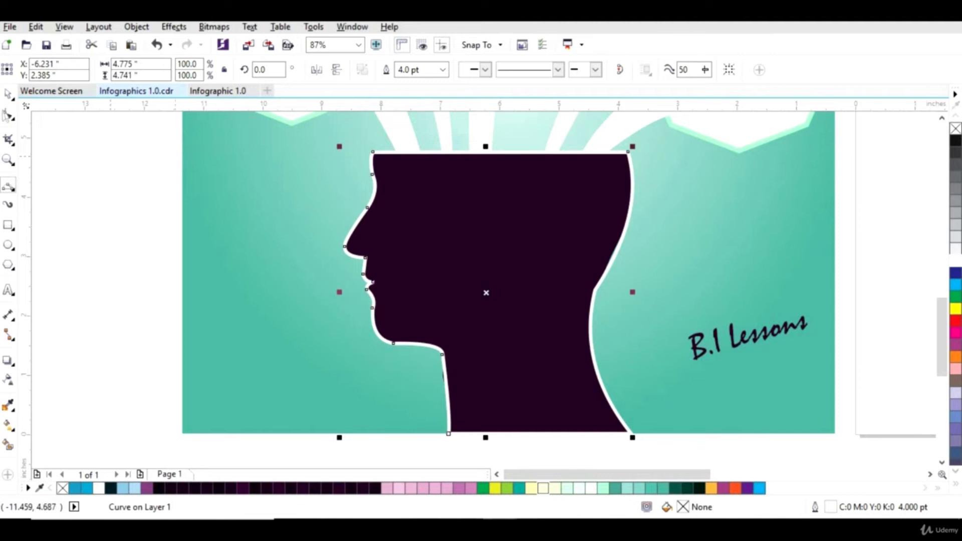
Step: Select the three traced curves and group them
{"action": "left_click", "coordinate": [7, 95]}
{"action": "left_click", "coordinate": [652, 451]}
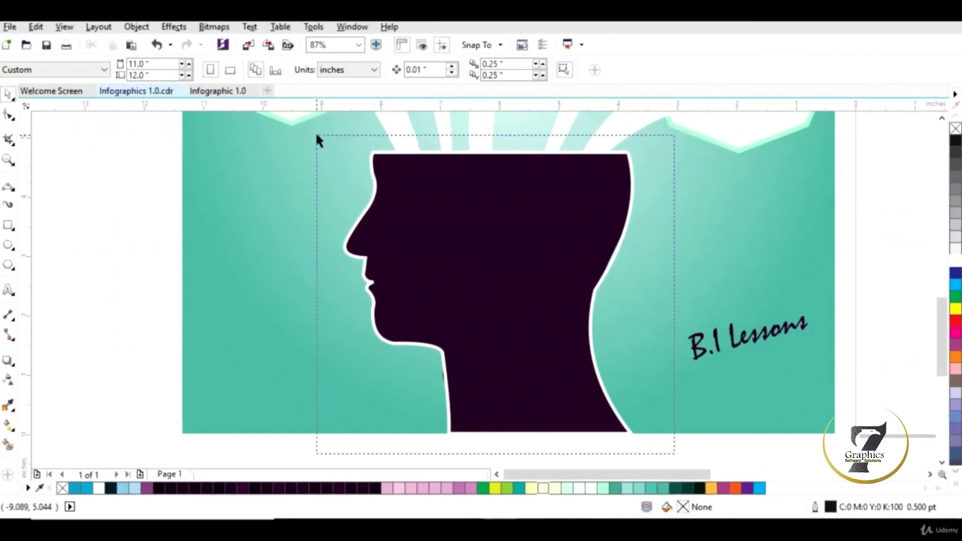
{"action": "left_click_drag", "start_coordinate": [674, 453], "coordinate": [317, 136]}
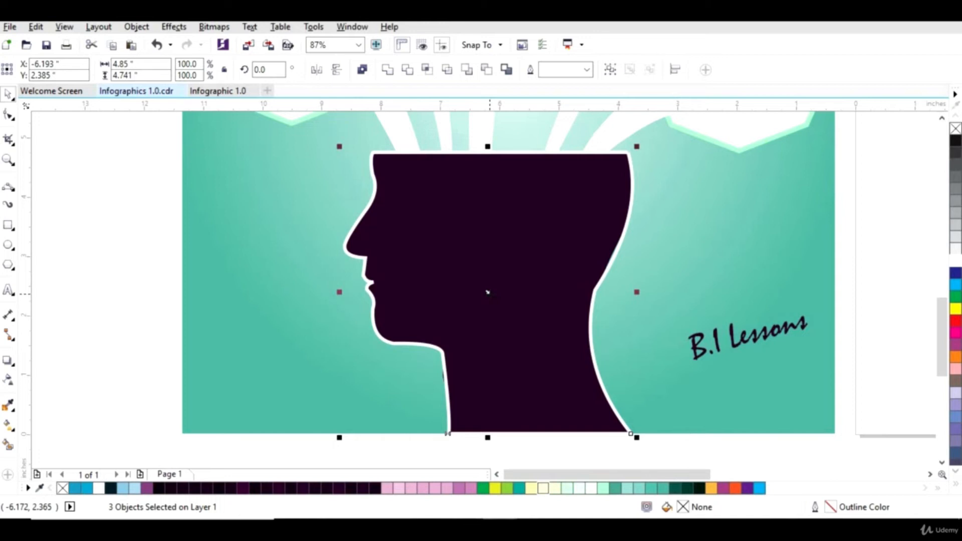
{"action": "right_click", "coordinate": [488, 293]}
{"action": "left_click", "coordinate": [526, 278]}
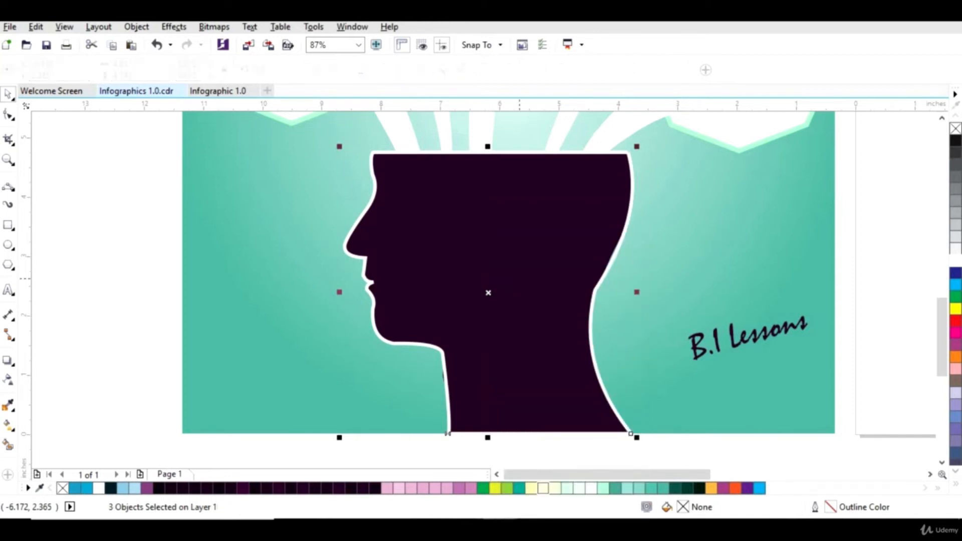
Step: Move the grouped head outline onto the blank page beside the original infographic and give it a black outline
{"action": "left_click_drag", "start_coordinate": [490, 291], "coordinate": [366, 279]}
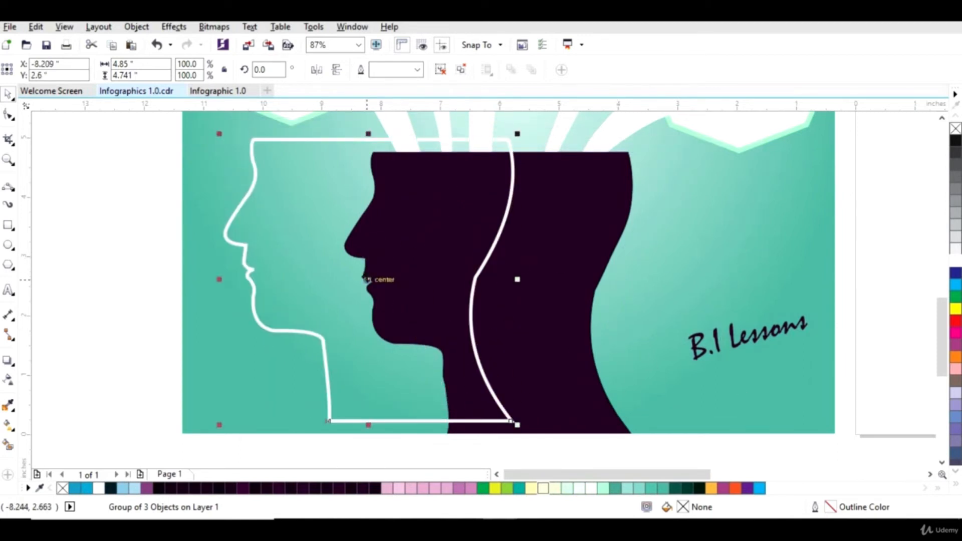
{"action": "left_click", "coordinate": [9, 161]}
{"action": "right_click", "coordinate": [353, 228]}
{"action": "key", "text": "space"}
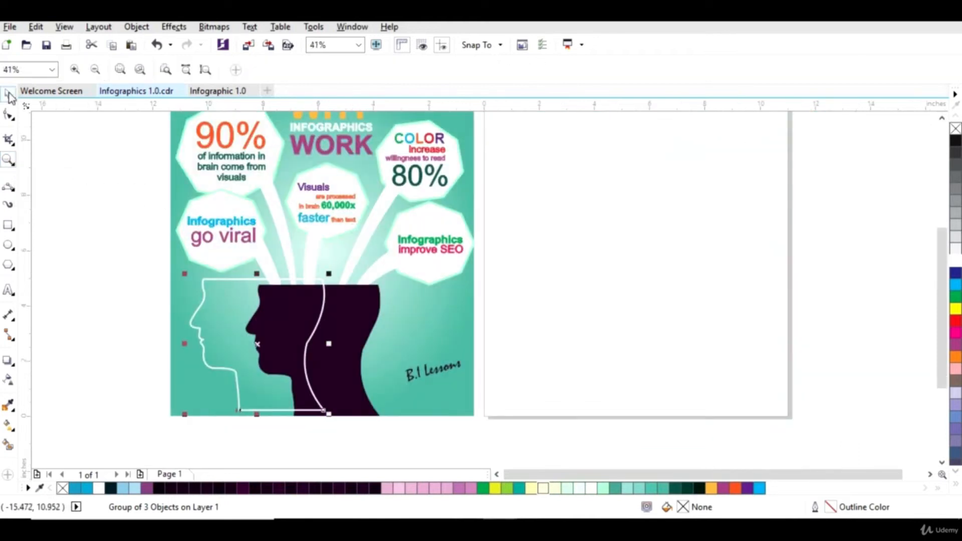
{"action": "left_click_drag", "start_coordinate": [256, 343], "coordinate": [614, 350]}
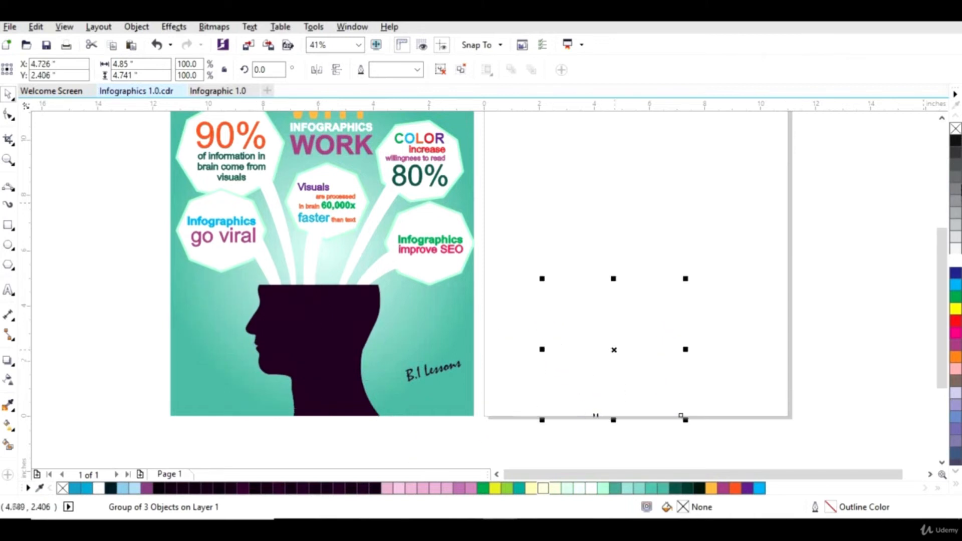
{"action": "right_click", "coordinate": [956, 146]}
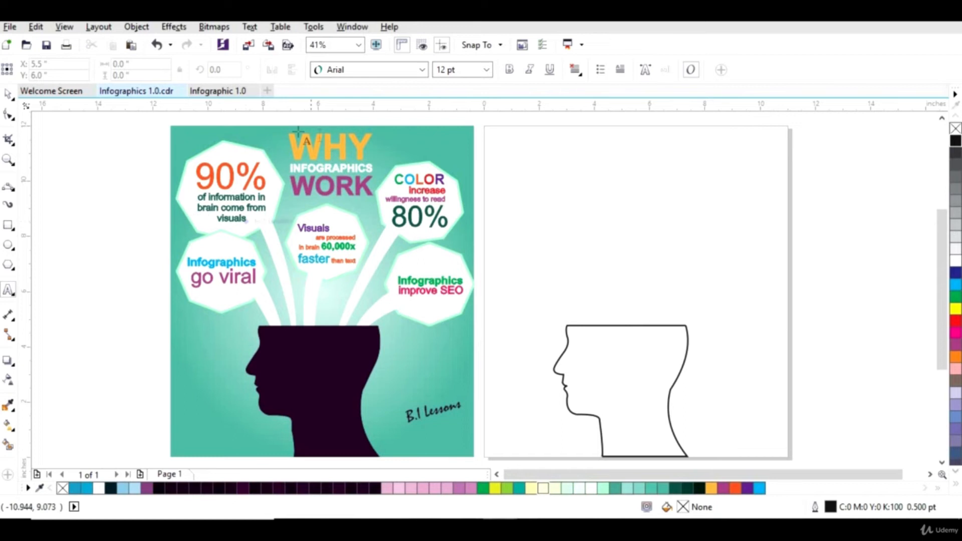
Step: Draw a polygon about 3.9 by 3.3 inches near the blank page's upper corner and set it to 8 sides
{"action": "left_click", "coordinate": [8, 266]}
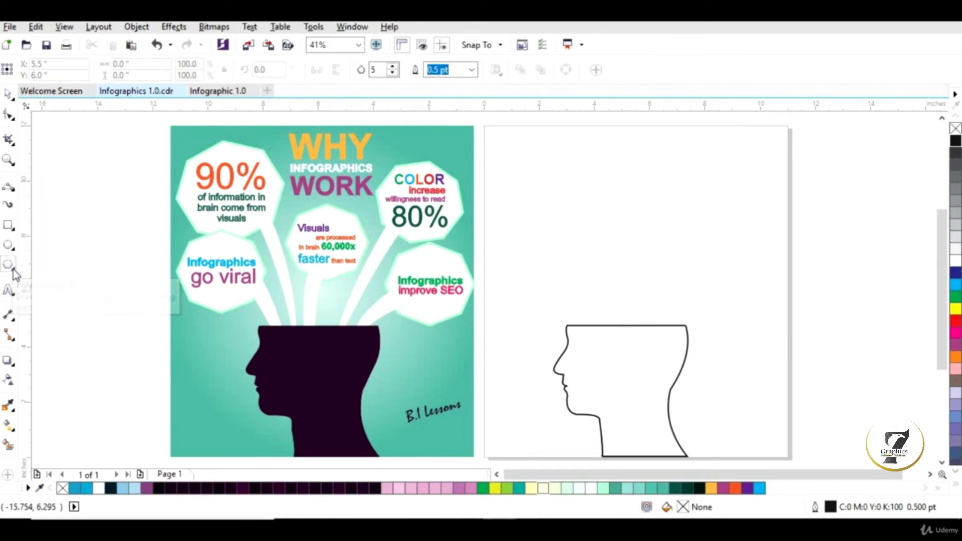
{"action": "mouse_move", "coordinate": [509, 155]}
{"action": "left_mouse_down"}
{"action": "mouse_move", "coordinate": [569, 221]}
{"action": "mouse_move", "coordinate": [620, 237]}
{"action": "mouse_move", "coordinate": [621, 250]}
{"action": "left_mouse_up"}
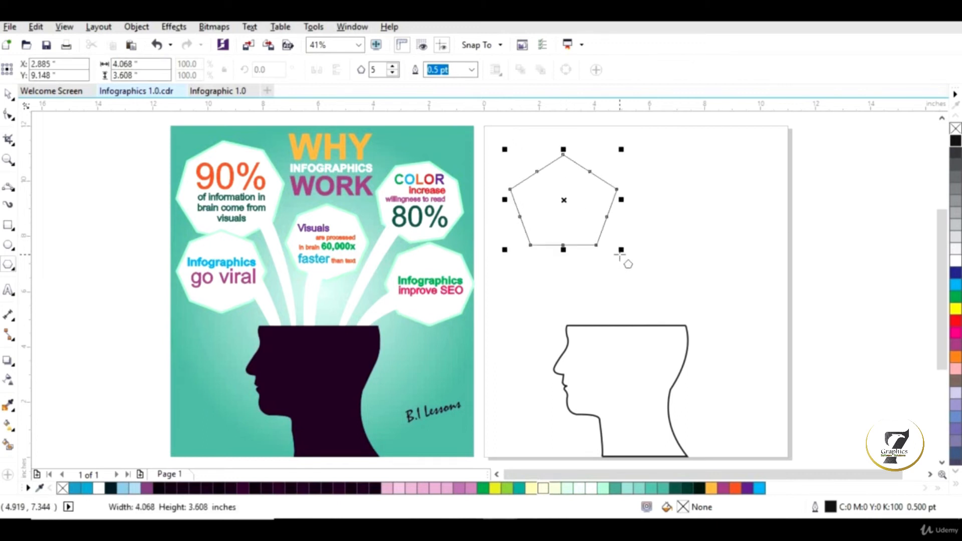
{"action": "left_click", "coordinate": [393, 68]}
{"action": "left_click", "coordinate": [393, 68]}
{"action": "left_click", "coordinate": [392, 68]}
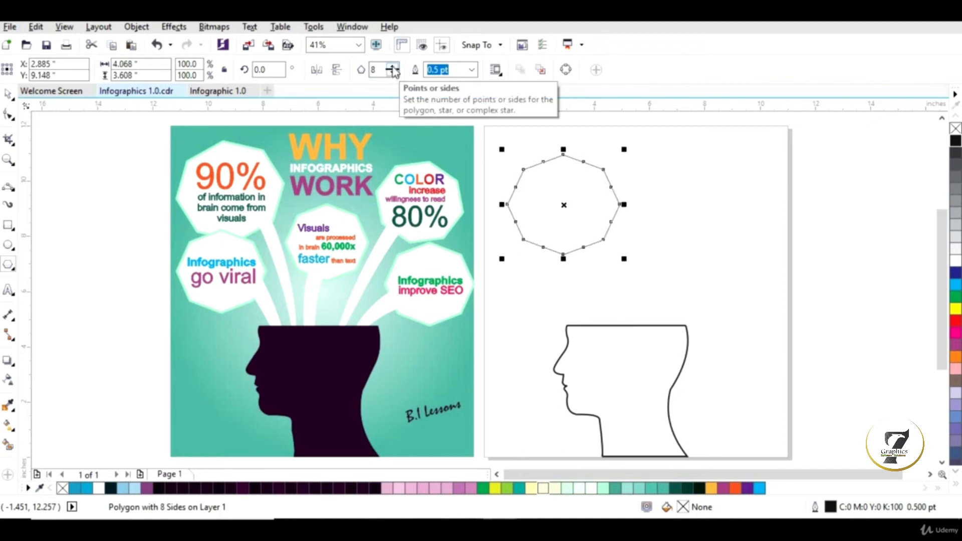
Step: Set the octagon's outline width to 4.0 pt and nudge it slightly
{"action": "left_click", "coordinate": [472, 73]}
{"action": "left_click", "coordinate": [444, 164]}
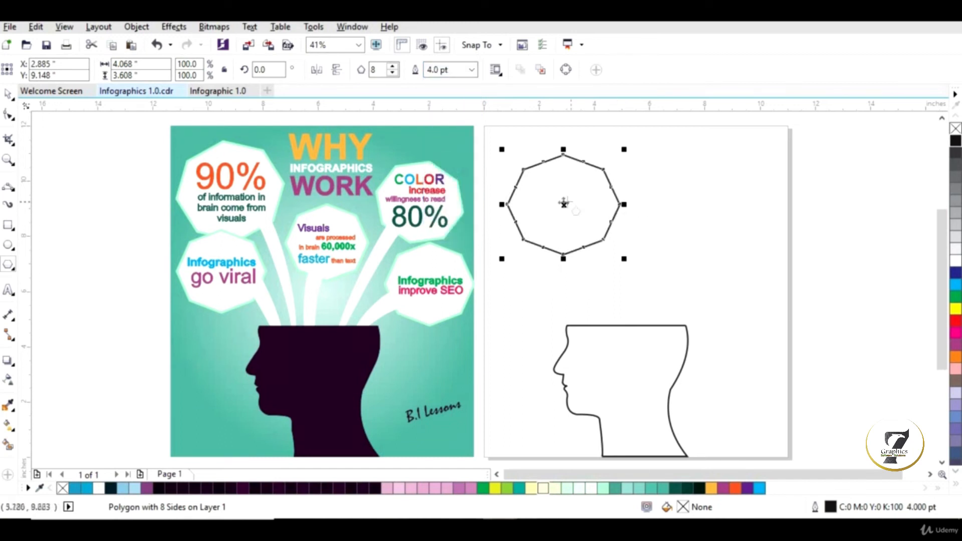
{"action": "left_click_drag", "start_coordinate": [562, 204], "coordinate": [557, 201]}
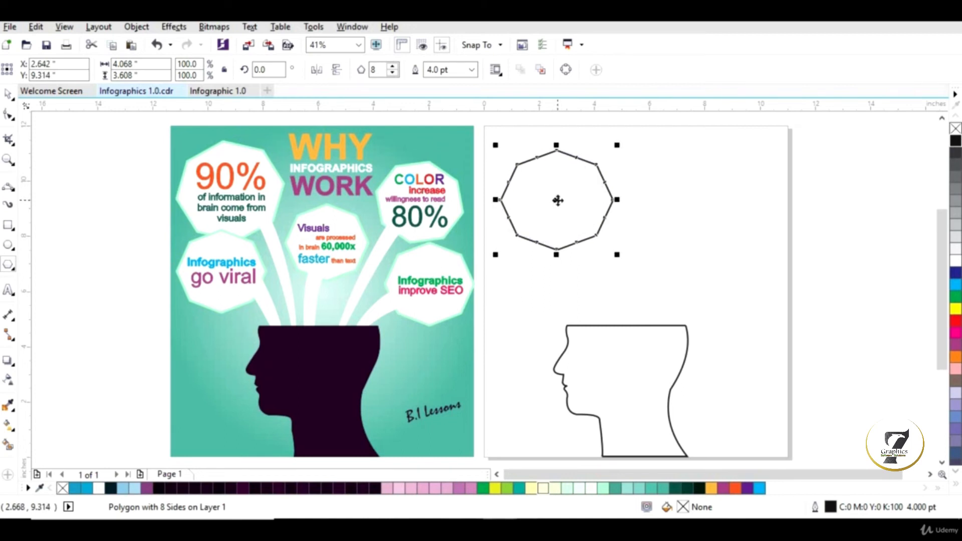
Step: Place a copy of the octagon directly below the first one
{"action": "left_click", "coordinate": [558, 200]}
{"action": "left_click_drag", "start_coordinate": [558, 199], "coordinate": [559, 274]}
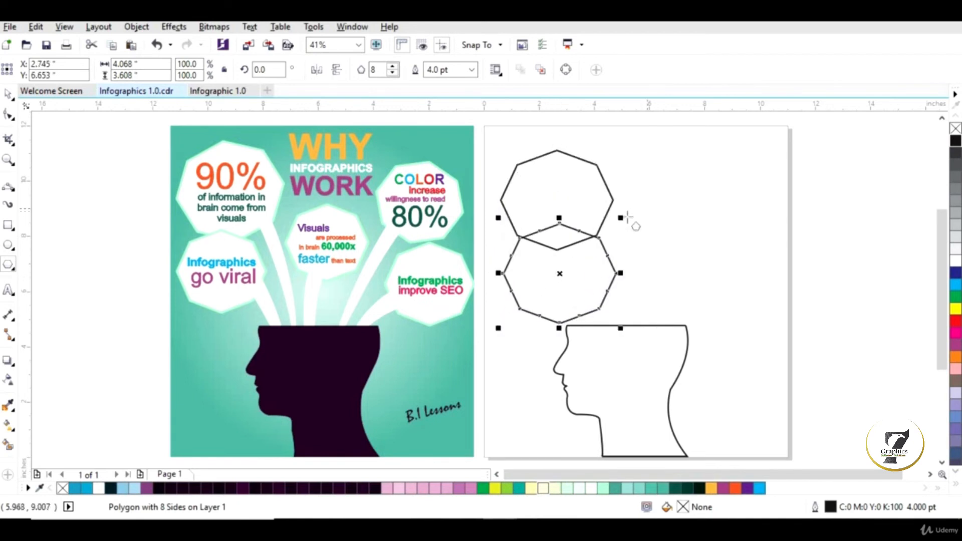
Step: Scale the copied octagon down to 81.2% and shift it slightly left
{"action": "left_click_drag", "start_coordinate": [620, 218], "coordinate": [596, 241]}
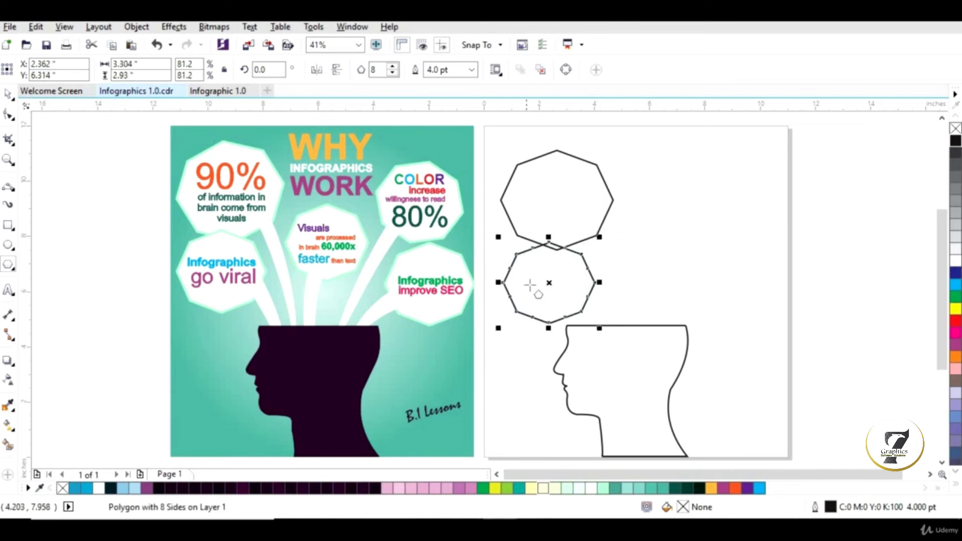
{"action": "left_click_drag", "start_coordinate": [544, 272], "coordinate": [544, 272]}
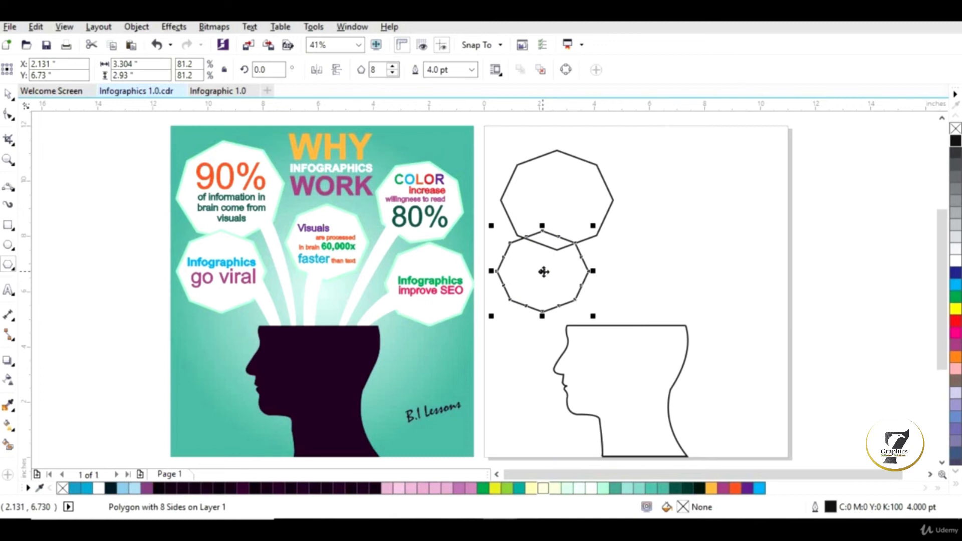
{"action": "left_click", "coordinate": [543, 271]}
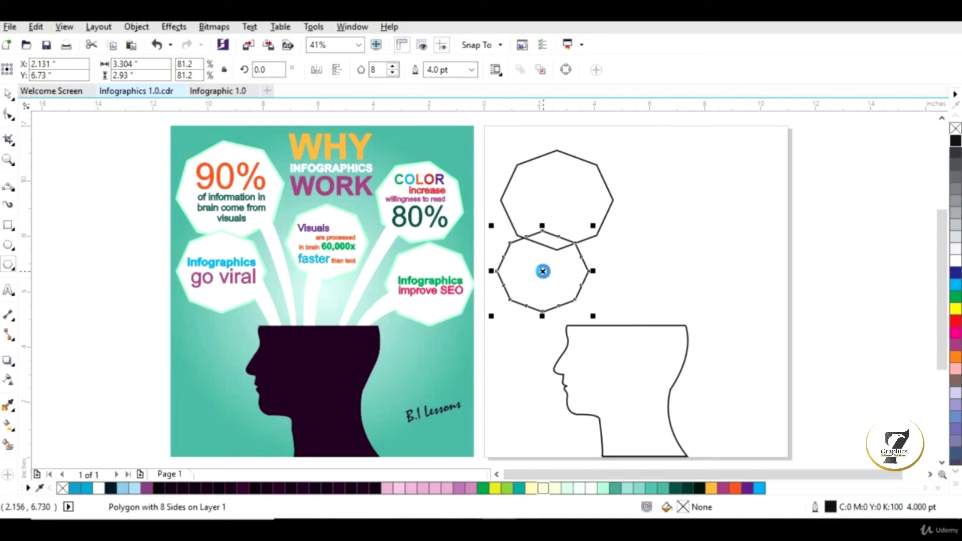